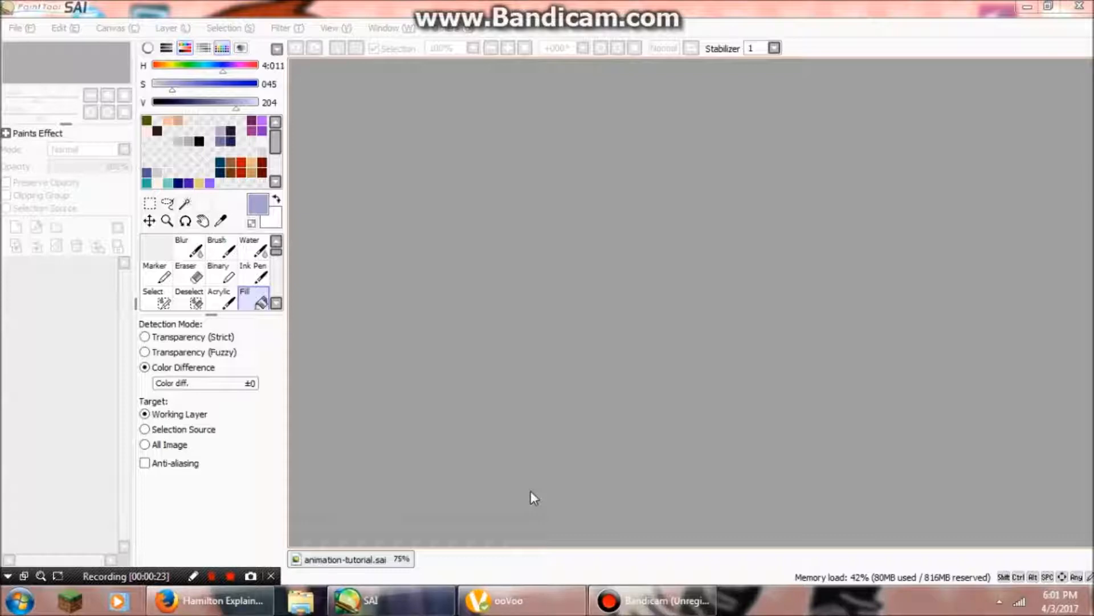
- Look over the character drawing and its stack of layers, from Layer4 down to Layer15
{"action": "left_click", "coordinate": [211, 576]}
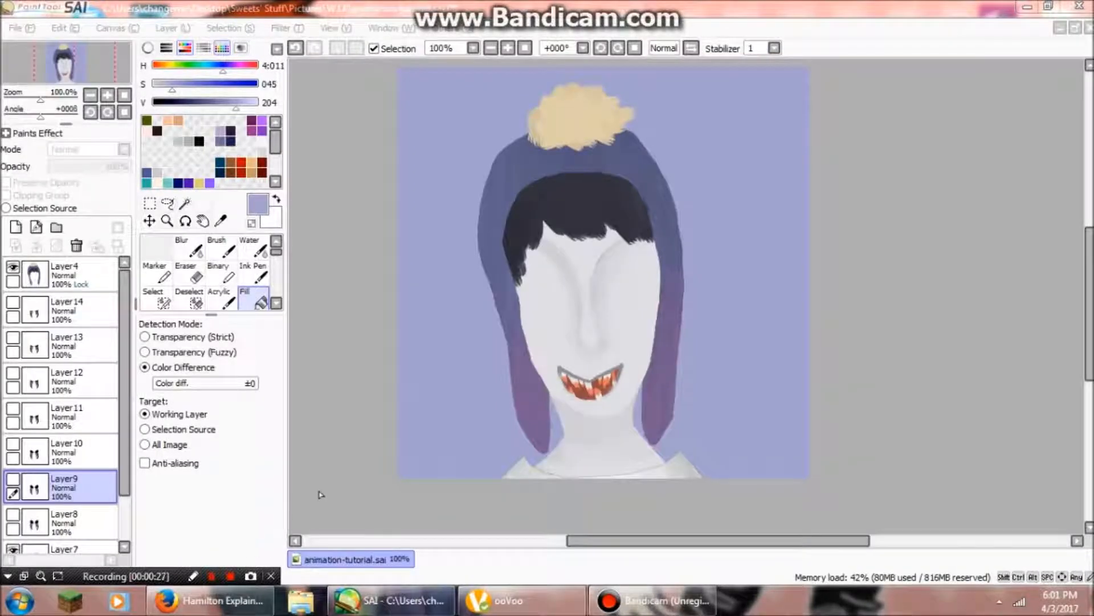
{"action": "left_click", "coordinate": [321, 494]}
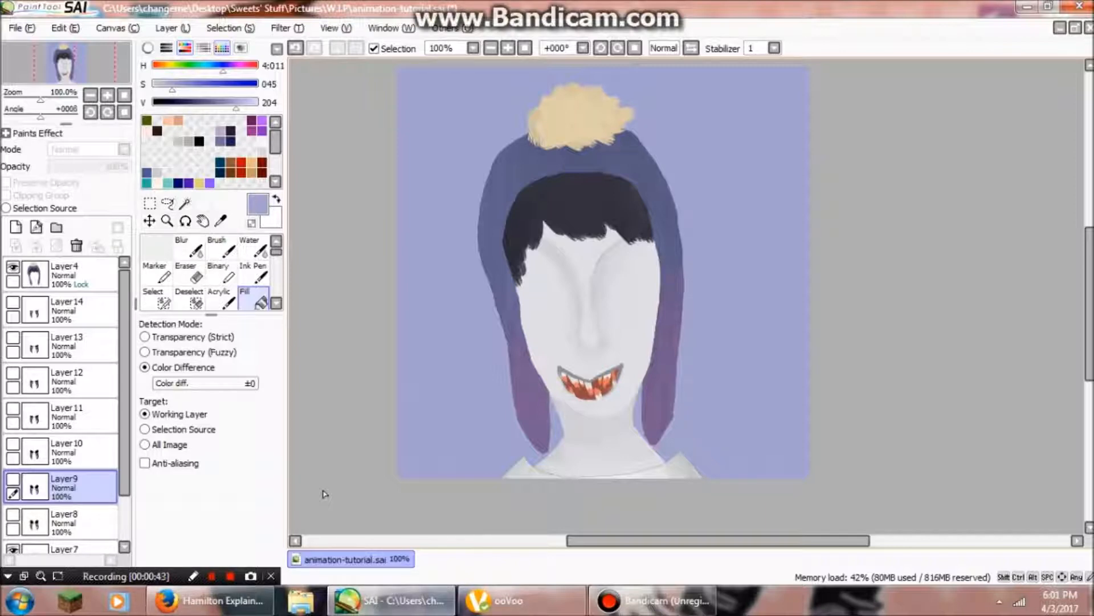
{"action": "scroll", "coordinate": [16, 404], "scroll_direction": "down", "scroll_amount": 2}
{"action": "scroll", "coordinate": [534, 405], "scroll_direction": "down", "scroll_amount": 2}
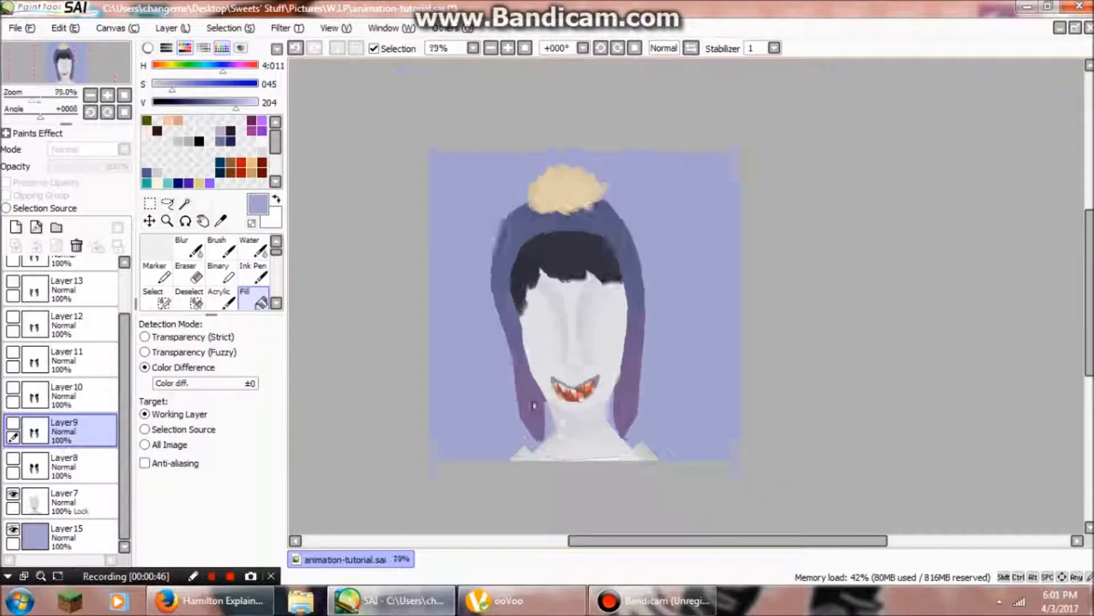
{"action": "scroll", "coordinate": [534, 405], "scroll_direction": "up", "scroll_amount": 3}
{"action": "scroll", "coordinate": [549, 347], "scroll_direction": "down", "scroll_amount": 2}
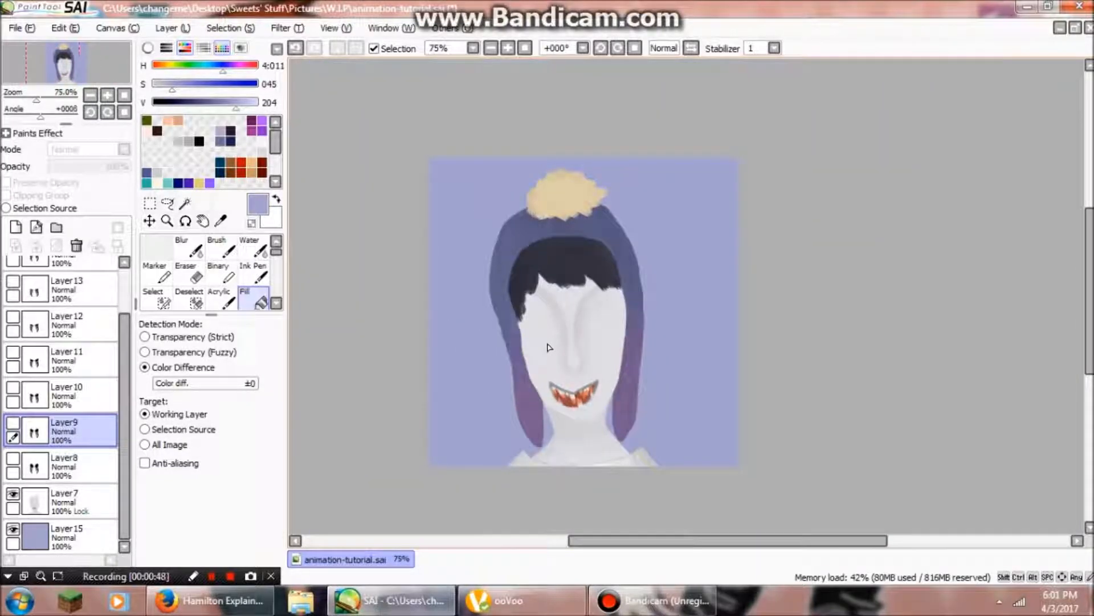
{"action": "scroll", "coordinate": [550, 346], "scroll_direction": "up", "scroll_amount": 2}
{"action": "scroll", "coordinate": [550, 346], "scroll_direction": "down", "scroll_amount": 2}
{"action": "scroll", "coordinate": [556, 336], "scroll_direction": "up", "scroll_amount": 1}
{"action": "scroll", "coordinate": [563, 321], "scroll_direction": "down", "scroll_amount": 2}
{"action": "scroll", "coordinate": [482, 359], "scroll_direction": "up", "scroll_amount": 1}
{"action": "scroll", "coordinate": [74, 365], "scroll_direction": "up", "scroll_amount": 2}
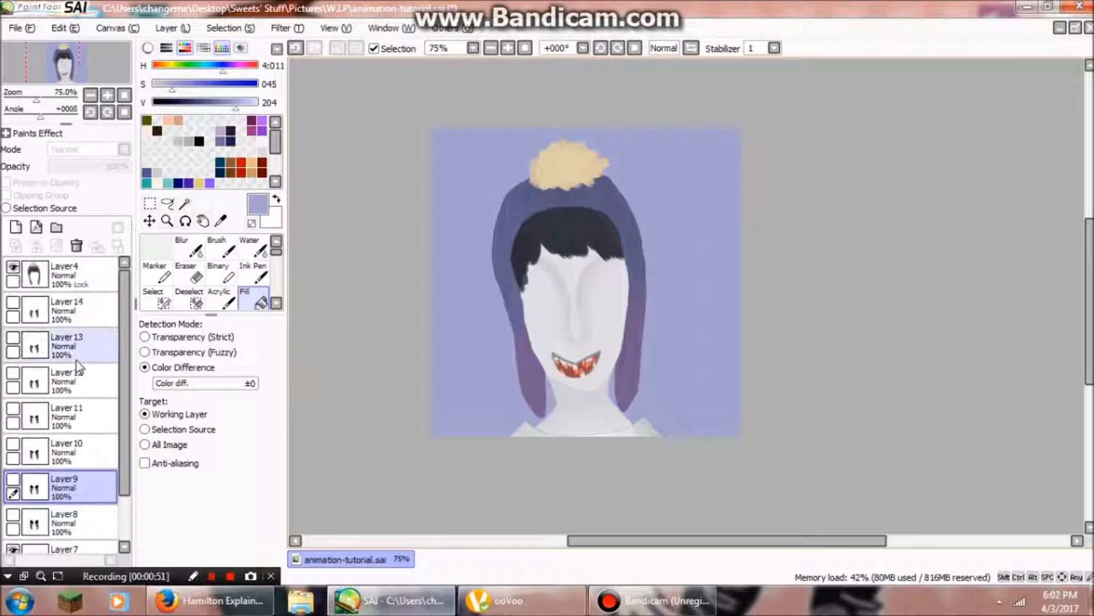
{"action": "scroll", "coordinate": [79, 366], "scroll_direction": "down", "scroll_amount": 2}
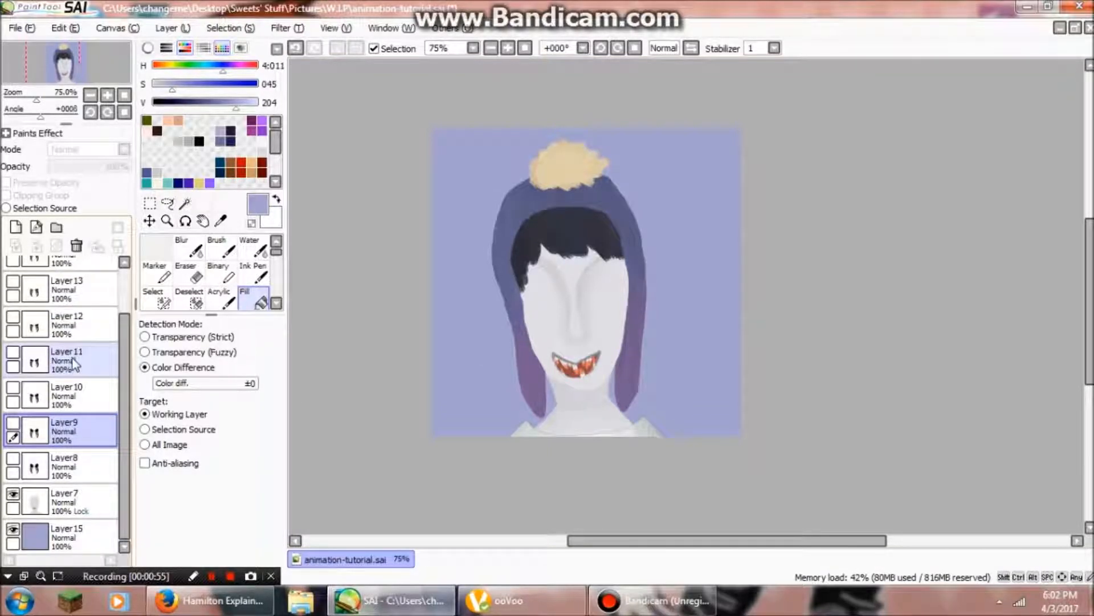
{"action": "scroll", "coordinate": [73, 362], "scroll_direction": "up", "scroll_amount": 2}
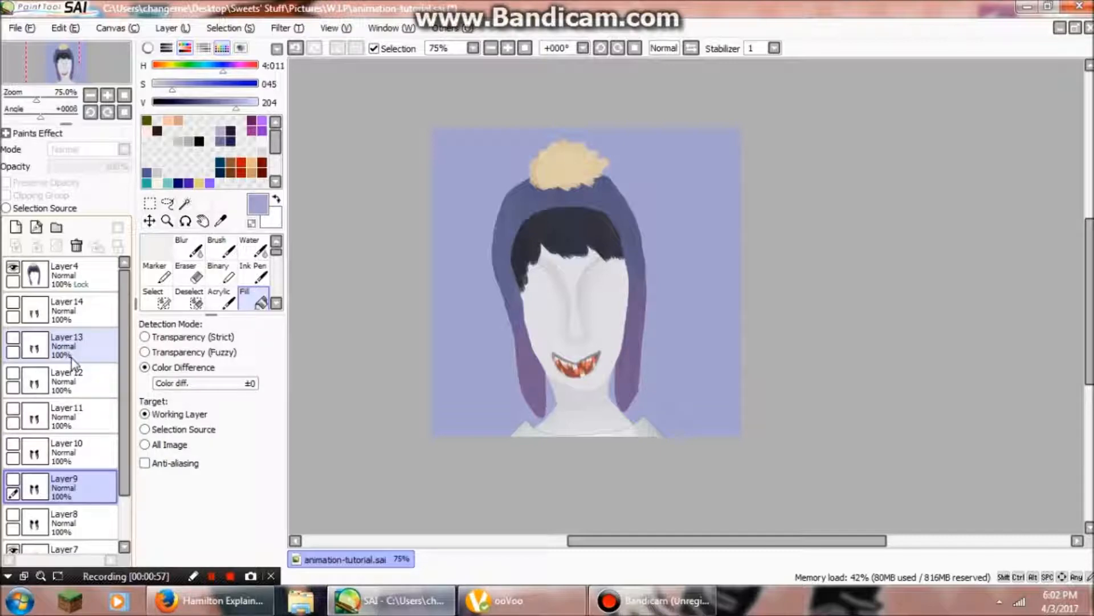
{"action": "scroll", "coordinate": [599, 225], "scroll_direction": "up", "scroll_amount": 3}
{"action": "scroll", "coordinate": [597, 199], "scroll_direction": "down", "scroll_amount": 4}
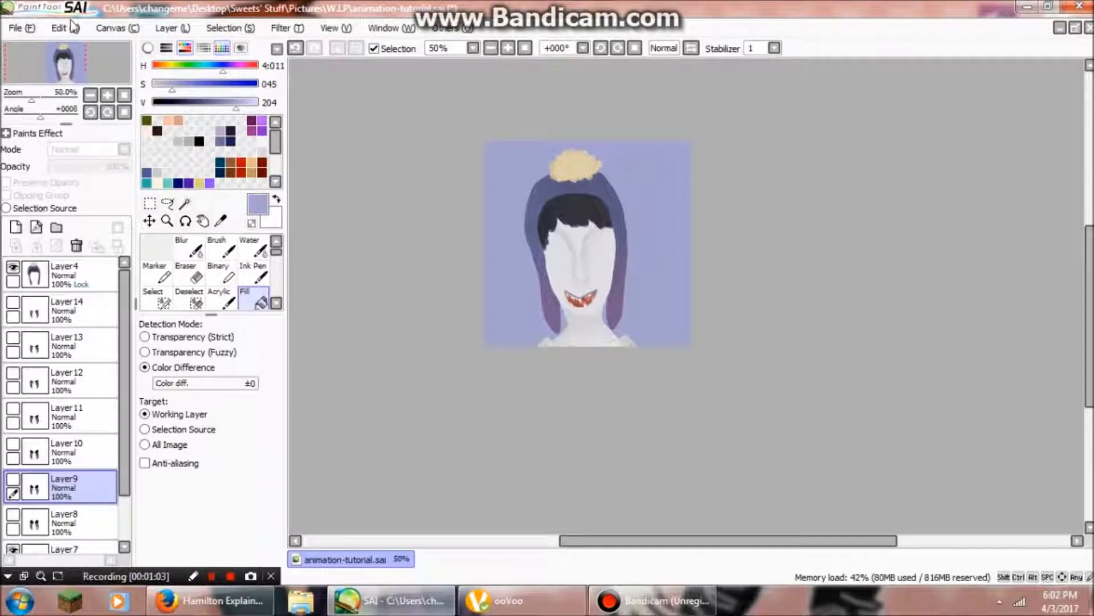
{"action": "scroll", "coordinate": [639, 236], "scroll_direction": "up", "scroll_amount": 4}
{"action": "scroll", "coordinate": [626, 258], "scroll_direction": "down", "scroll_amount": 2}
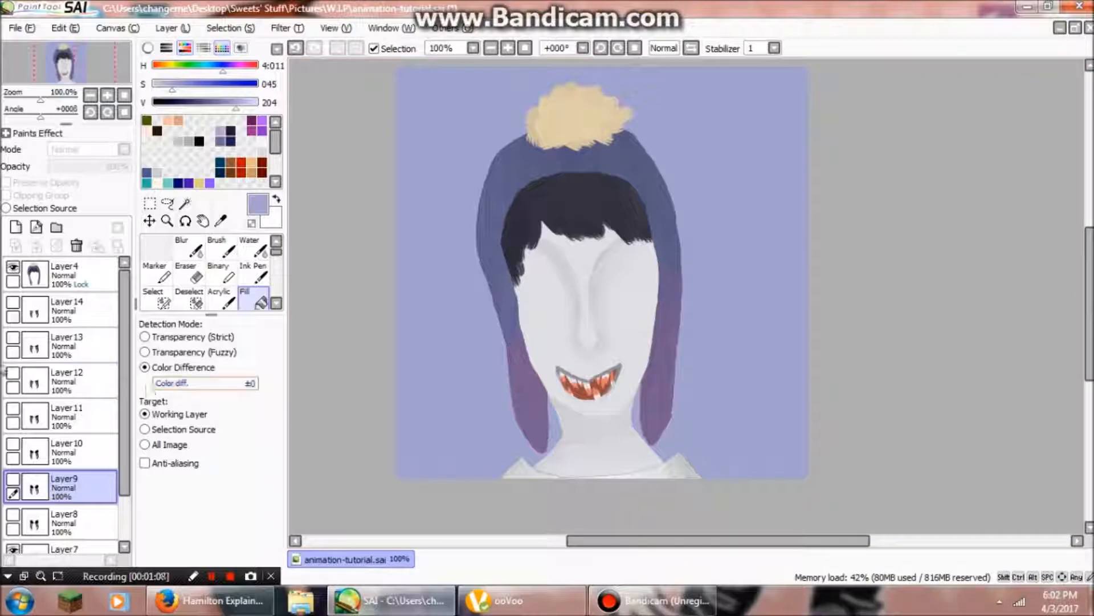
{"action": "scroll", "coordinate": [117, 355], "scroll_direction": "down", "scroll_amount": 2}
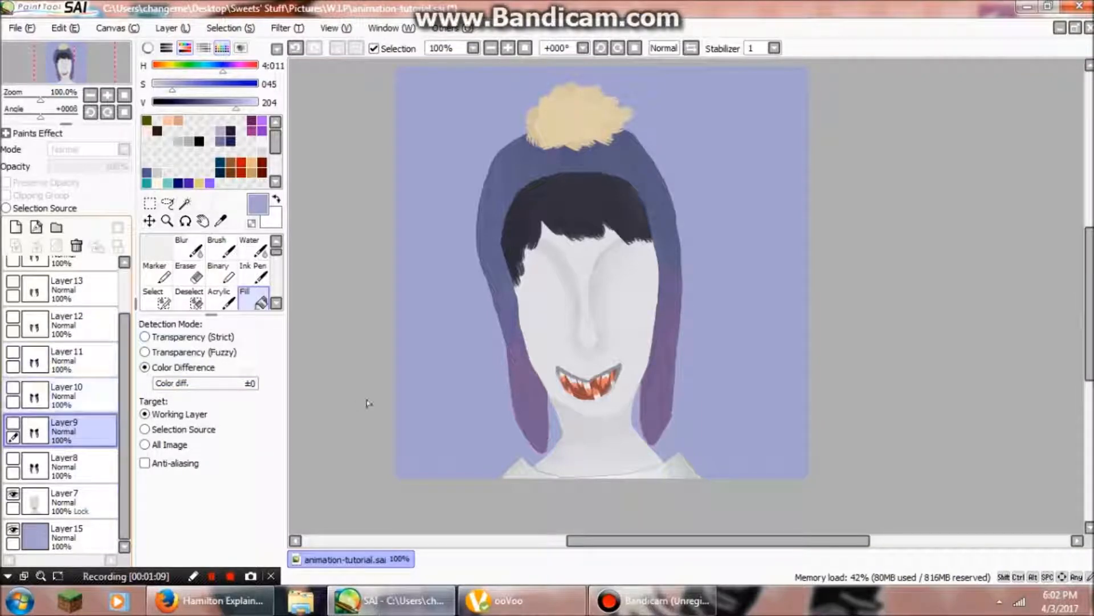
{"action": "scroll", "coordinate": [459, 385], "scroll_direction": "down", "scroll_amount": 2}
{"action": "scroll", "coordinate": [459, 386], "scroll_direction": "up", "scroll_amount": 1}
{"action": "scroll", "coordinate": [458, 385], "scroll_direction": "up", "scroll_amount": 2}
{"action": "scroll", "coordinate": [512, 374], "scroll_direction": "down", "scroll_amount": 1}
{"action": "scroll", "coordinate": [110, 415], "scroll_direction": "up", "scroll_amount": 2}
{"action": "scroll", "coordinate": [112, 419], "scroll_direction": "down", "scroll_amount": 2}
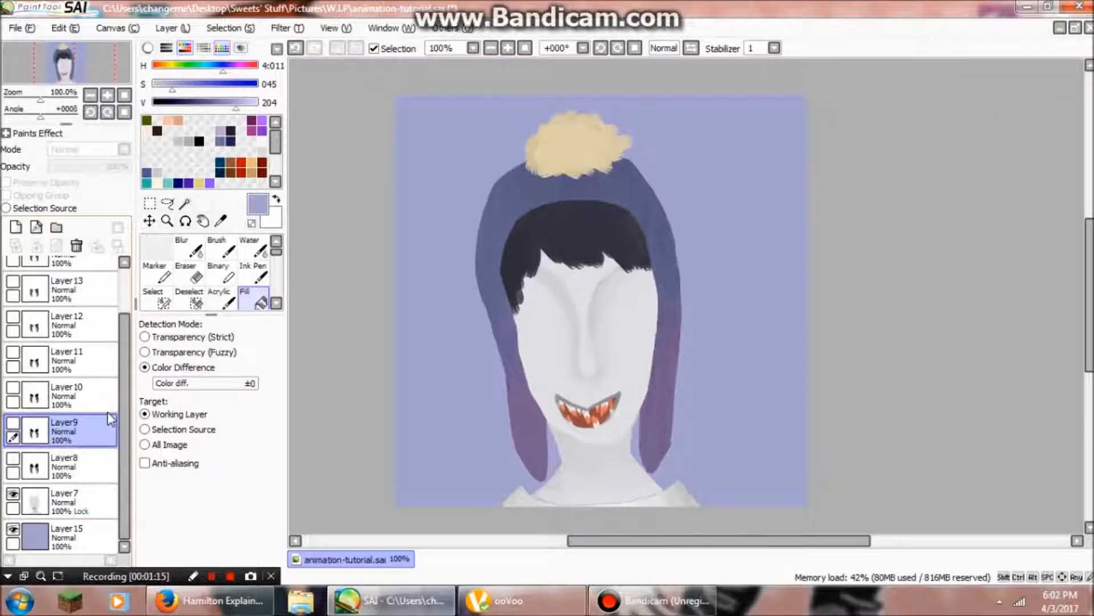
{"action": "scroll", "coordinate": [110, 419], "scroll_direction": "up", "scroll_amount": 2}
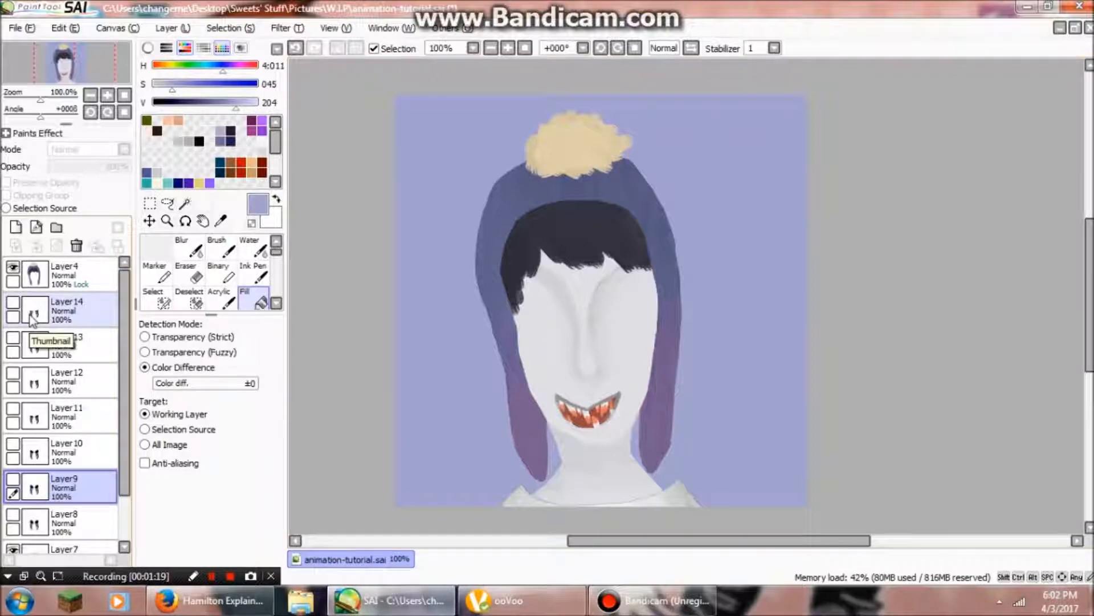
{"action": "scroll", "coordinate": [33, 321], "scroll_direction": "down", "scroll_amount": 2}
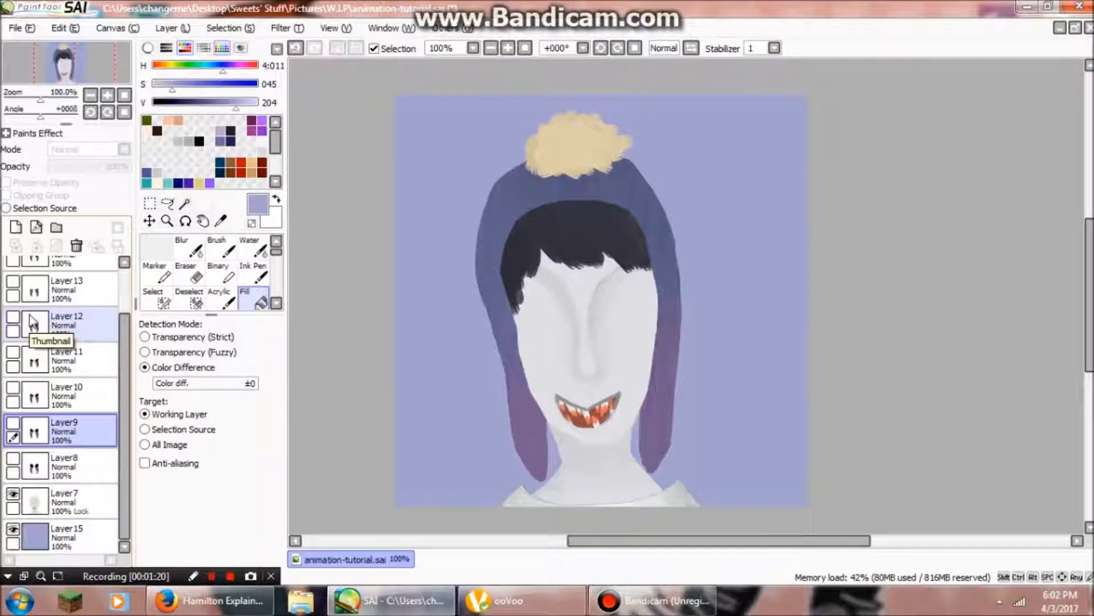
- Select Layer7 and toggle the visibility of Layer4 and Layer7 off and on to check what each contains
{"action": "left_click", "coordinate": [60, 493]}
{"action": "scroll", "coordinate": [69, 399], "scroll_direction": "up", "scroll_amount": 2}
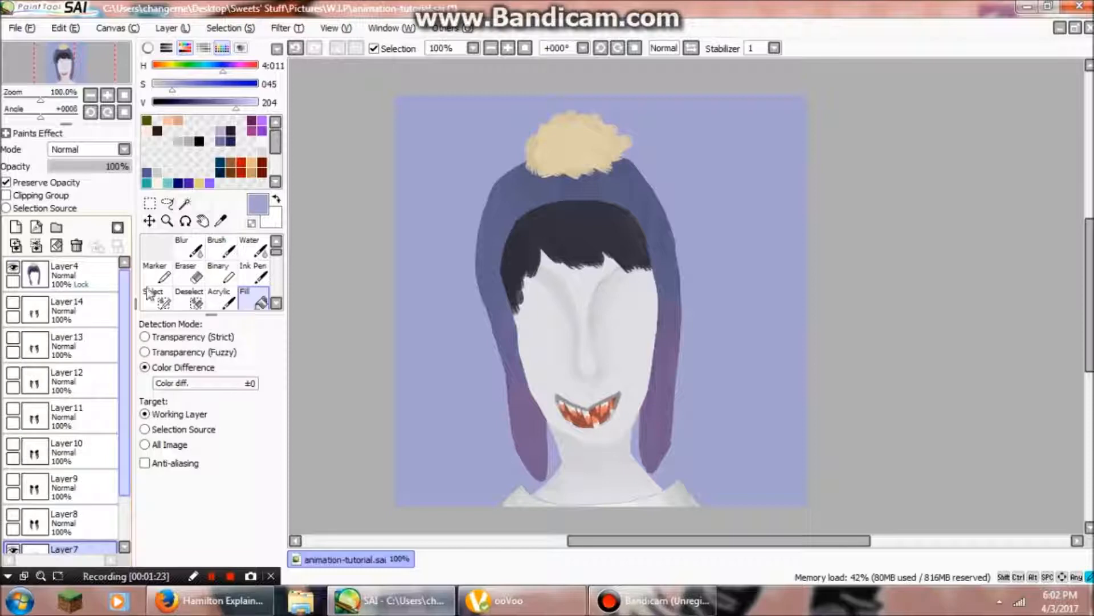
{"action": "scroll", "coordinate": [86, 399], "scroll_direction": "down", "scroll_amount": 2}
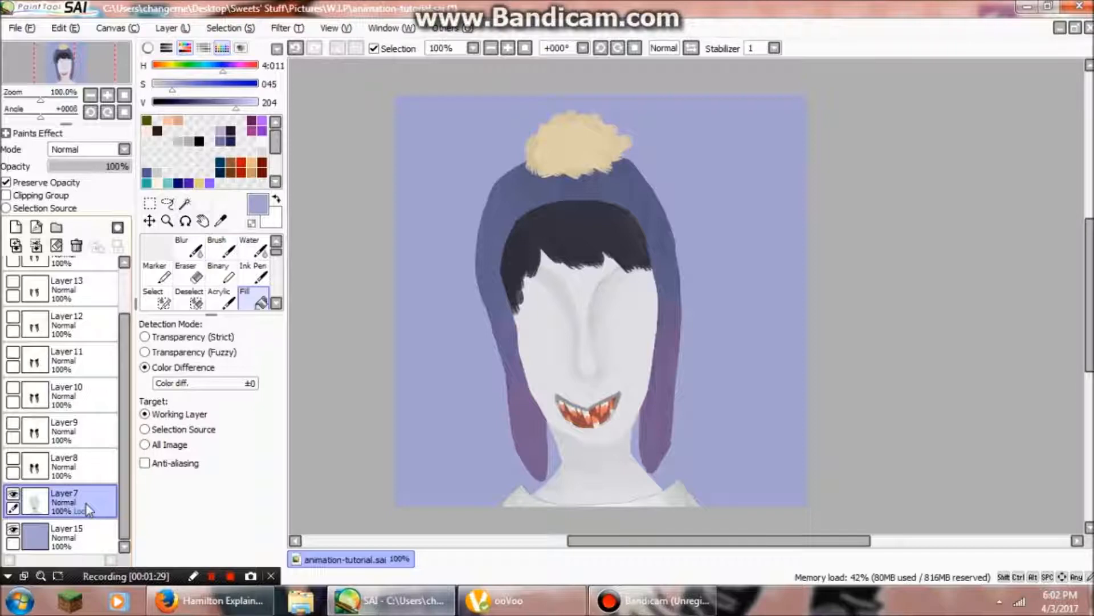
{"action": "left_click_drag", "start_coordinate": [123, 448], "coordinate": [124, 354]}
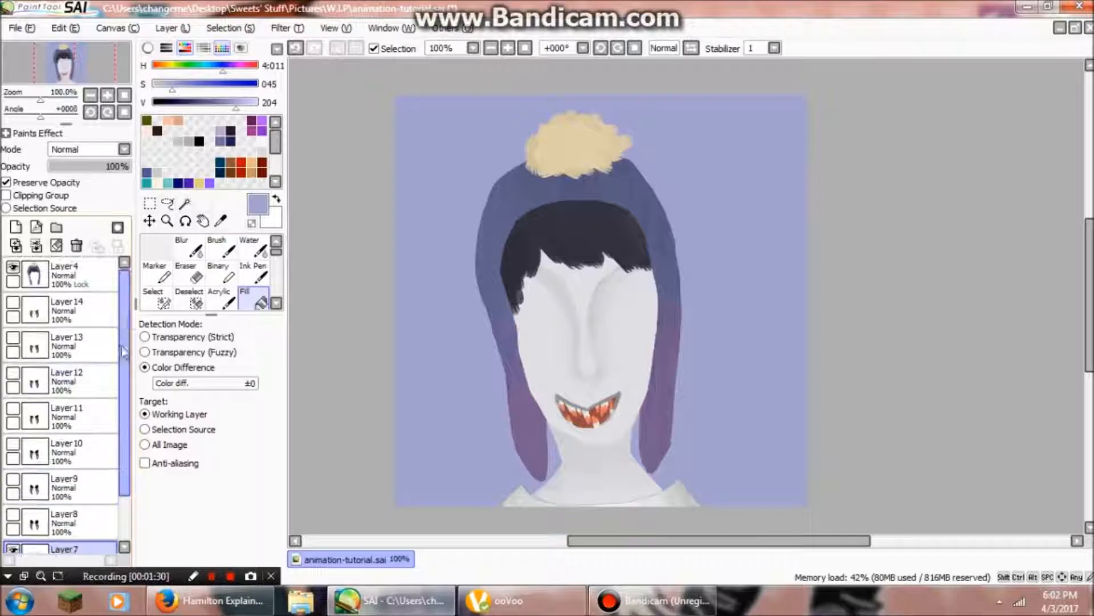
{"action": "left_click", "coordinate": [13, 268]}
{"action": "left_click", "coordinate": [14, 268]}
{"action": "scroll", "coordinate": [17, 314], "scroll_direction": "down", "scroll_amount": 2}
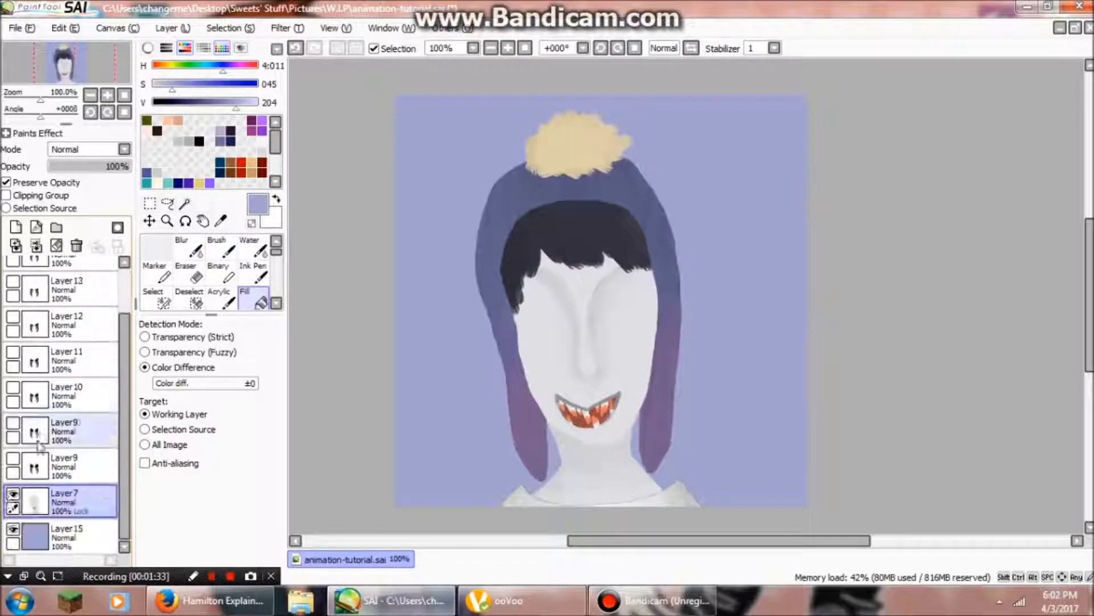
{"action": "left_click", "coordinate": [13, 495]}
{"action": "left_click", "coordinate": [13, 495]}
{"action": "left_click", "coordinate": [13, 495]}
{"action": "left_click", "coordinate": [14, 495]}
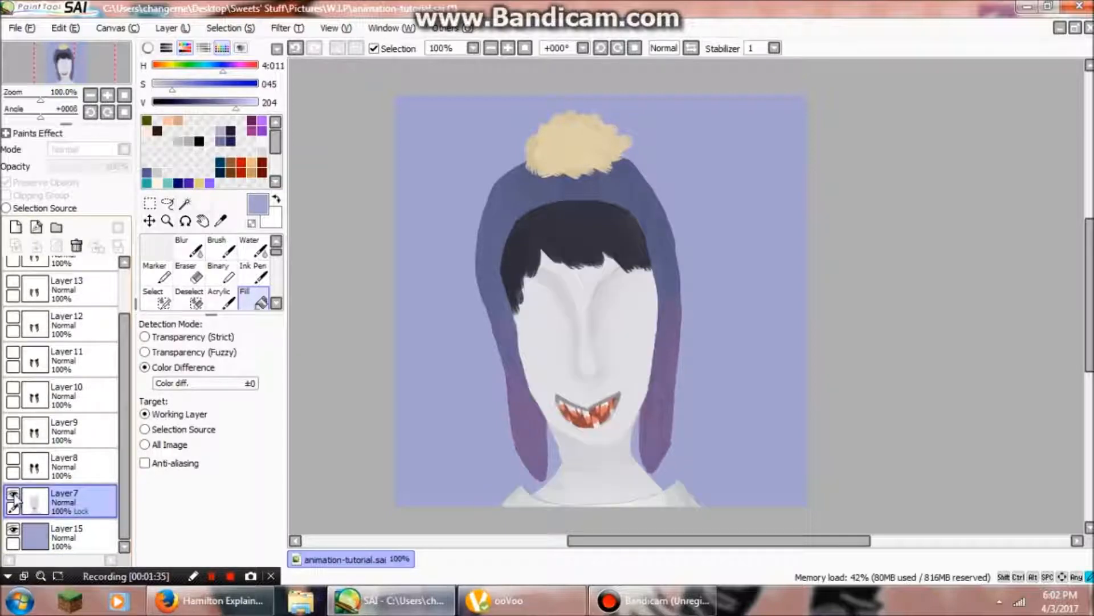
- Preview the black eye frames one at a time by briefly showing and hiding Layer8, Layer9, Layer10 and Layer11
{"action": "scroll", "coordinate": [537, 365], "scroll_direction": "down", "scroll_amount": 2}
{"action": "scroll", "coordinate": [715, 382], "scroll_direction": "up", "scroll_amount": 3}
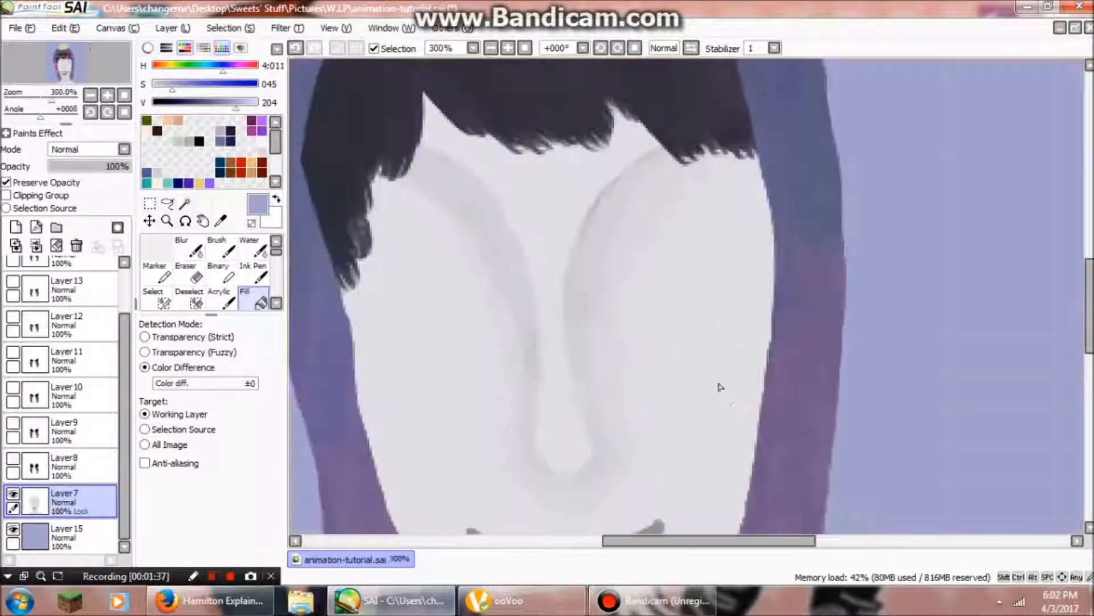
{"action": "scroll", "coordinate": [709, 330], "scroll_direction": "down", "scroll_amount": 4}
{"action": "scroll", "coordinate": [736, 278], "scroll_direction": "up", "scroll_amount": 4}
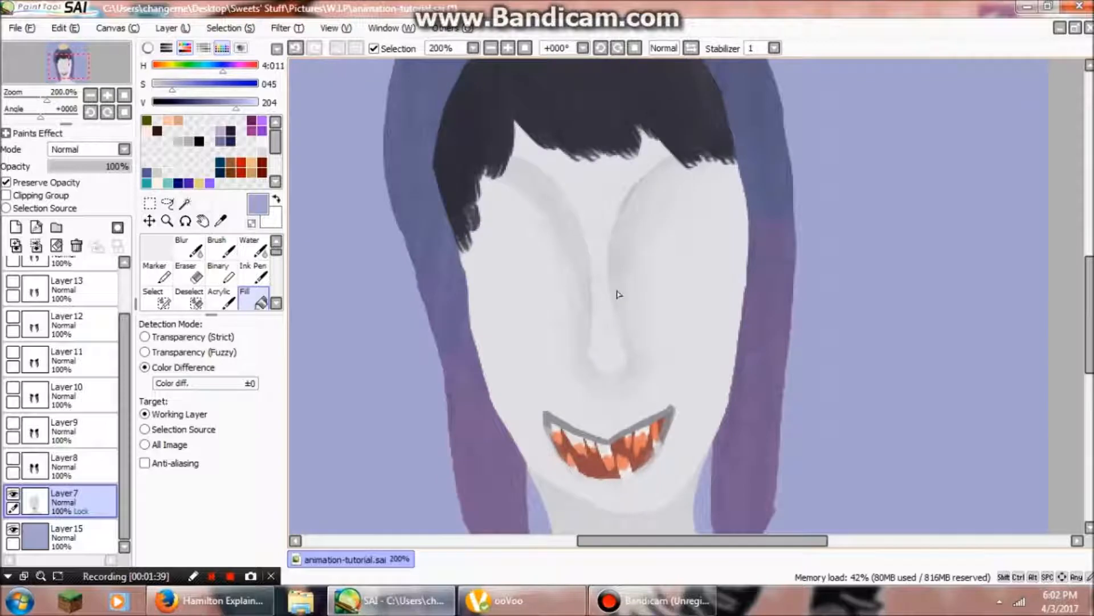
{"action": "scroll", "coordinate": [499, 274], "scroll_direction": "down", "scroll_amount": 1}
{"action": "scroll", "coordinate": [586, 264], "scroll_direction": "up", "scroll_amount": 1}
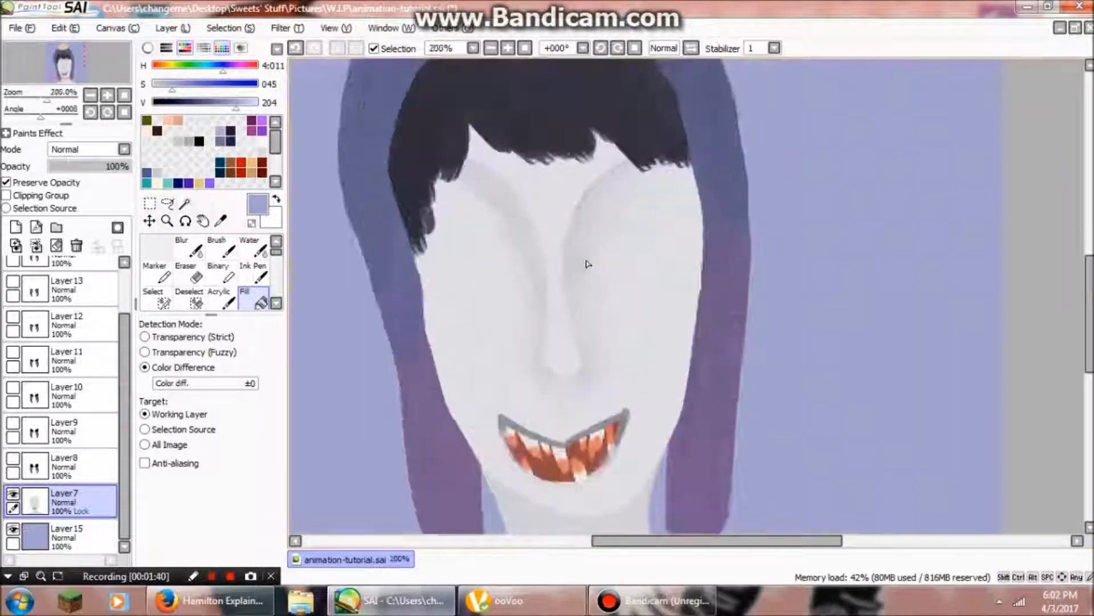
{"action": "left_click", "coordinate": [13, 459]}
{"action": "left_click", "coordinate": [13, 457]}
{"action": "left_click", "coordinate": [13, 423]}
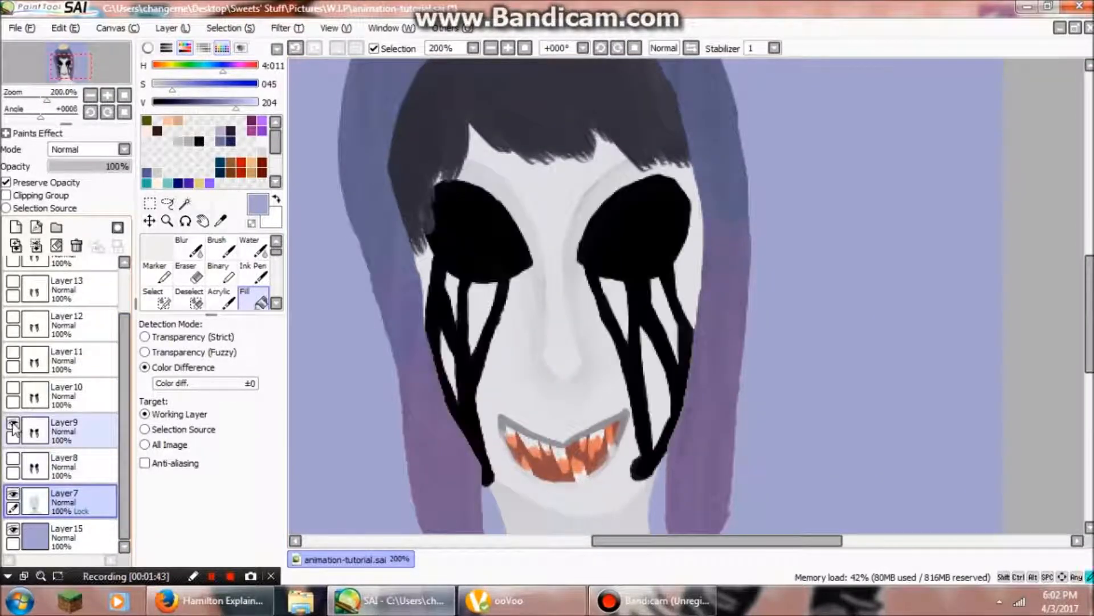
{"action": "left_click", "coordinate": [13, 424]}
{"action": "left_click", "coordinate": [14, 388]}
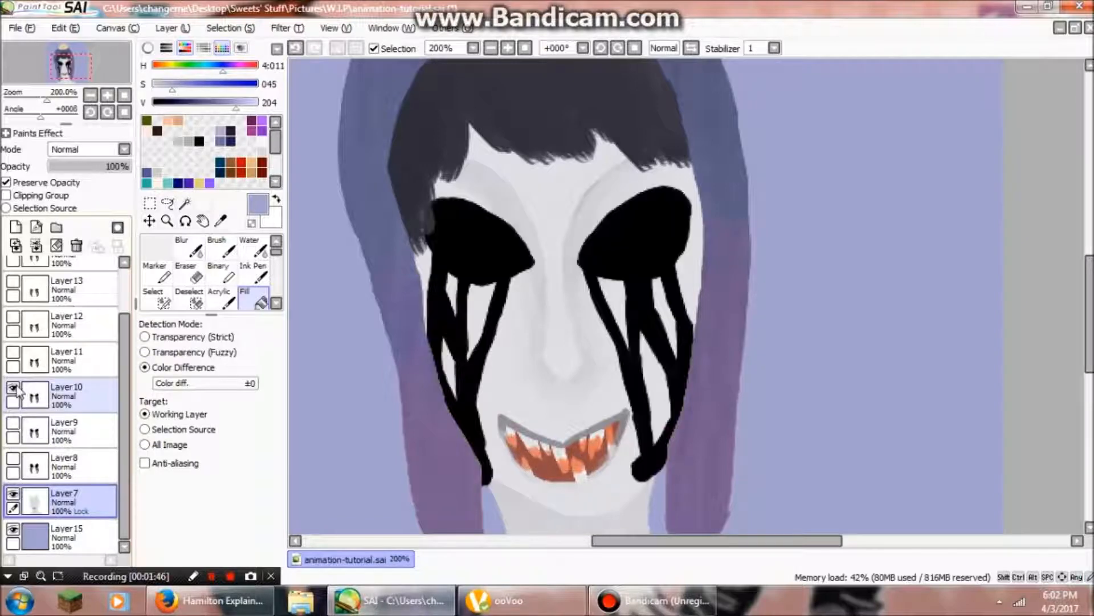
{"action": "left_click", "coordinate": [13, 389]}
{"action": "left_click", "coordinate": [13, 354]}
{"action": "left_click", "coordinate": [13, 353]}
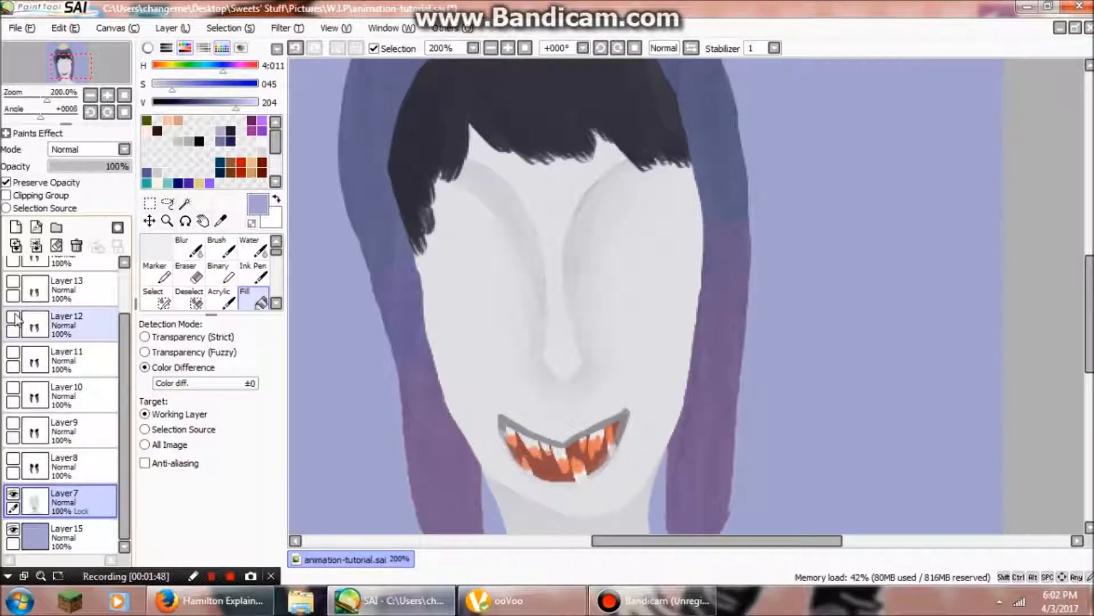
- Add two new empty layers directly above Layer14
{"action": "scroll", "coordinate": [18, 371], "scroll_direction": "up", "scroll_amount": 2}
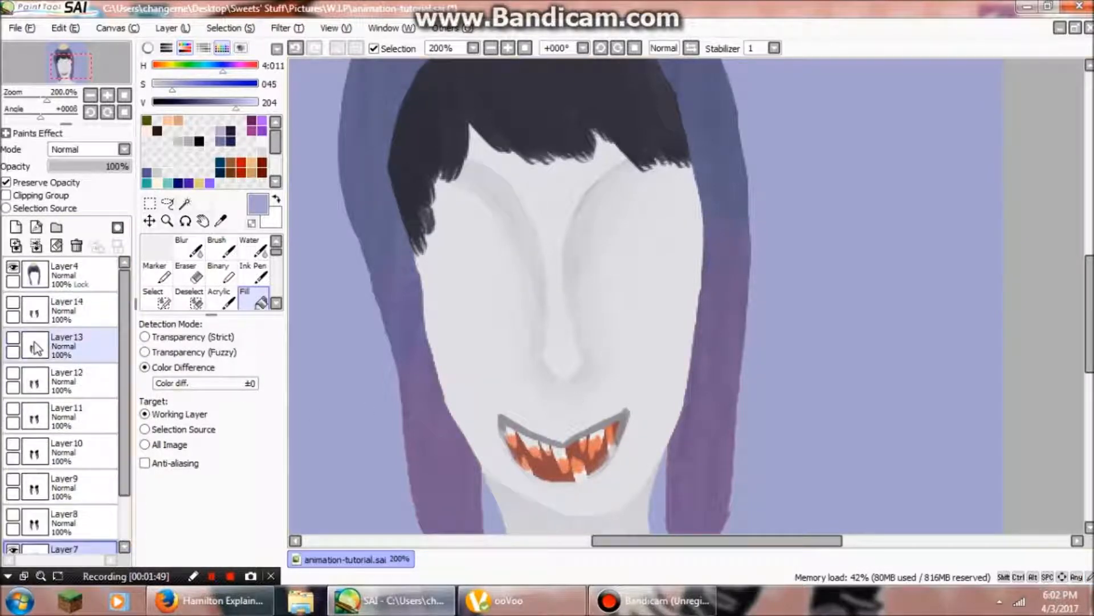
{"action": "left_click", "coordinate": [42, 319]}
{"action": "left_click", "coordinate": [15, 228]}
{"action": "left_click", "coordinate": [16, 228]}
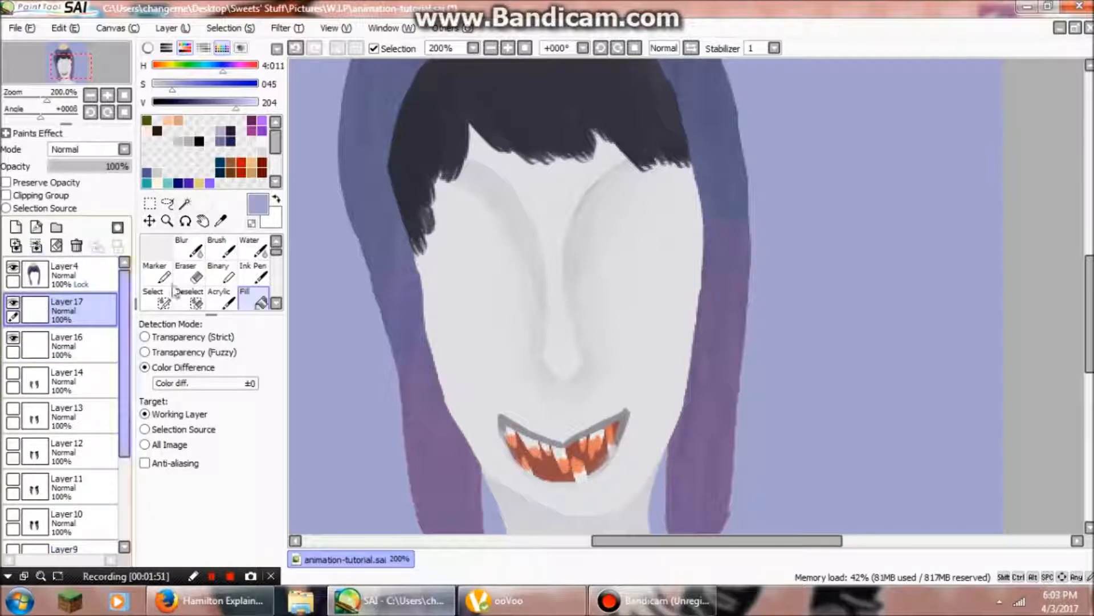
- Draw a closed, rounded eye outline beside the nose on the face's right half, using a black Ink Pen at size 0.8
{"action": "left_click", "coordinate": [257, 275]}
{"action": "left_click_drag", "start_coordinate": [238, 106], "coordinate": [5, 107]}
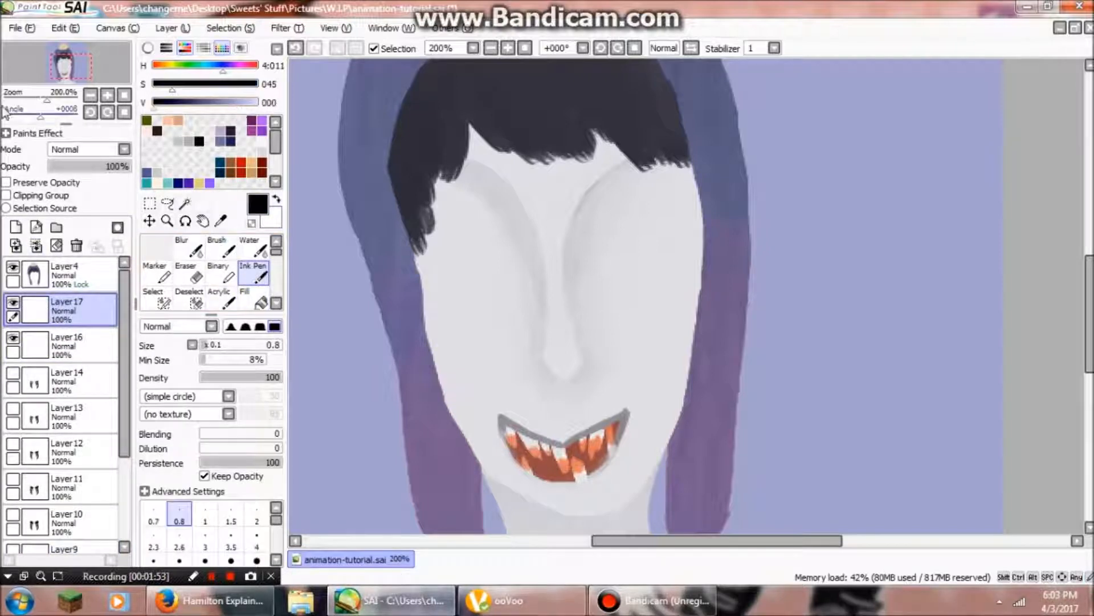
{"action": "scroll", "coordinate": [760, 247], "scroll_direction": "up", "scroll_amount": 3}
{"action": "scroll", "coordinate": [514, 335], "scroll_direction": "up", "scroll_amount": 1}
{"action": "mouse_move", "coordinate": [399, 353]}
{"action": "left_mouse_down"}
{"action": "mouse_move", "coordinate": [645, 330]}
{"action": "mouse_move", "coordinate": [430, 366]}
{"action": "mouse_move", "coordinate": [381, 349]}
{"action": "left_mouse_up"}
- Lower the opacity of the eye outline's layer to 32% and add a new layer above it
{"action": "scroll", "coordinate": [671, 303], "scroll_direction": "down", "scroll_amount": 4}
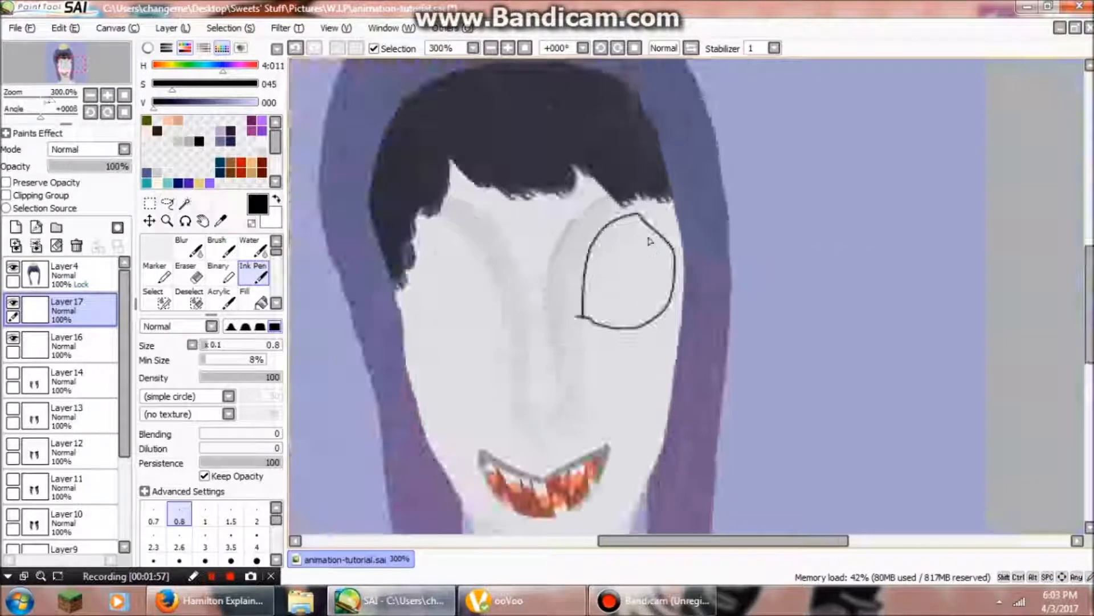
{"action": "scroll", "coordinate": [650, 239], "scroll_direction": "up", "scroll_amount": 2}
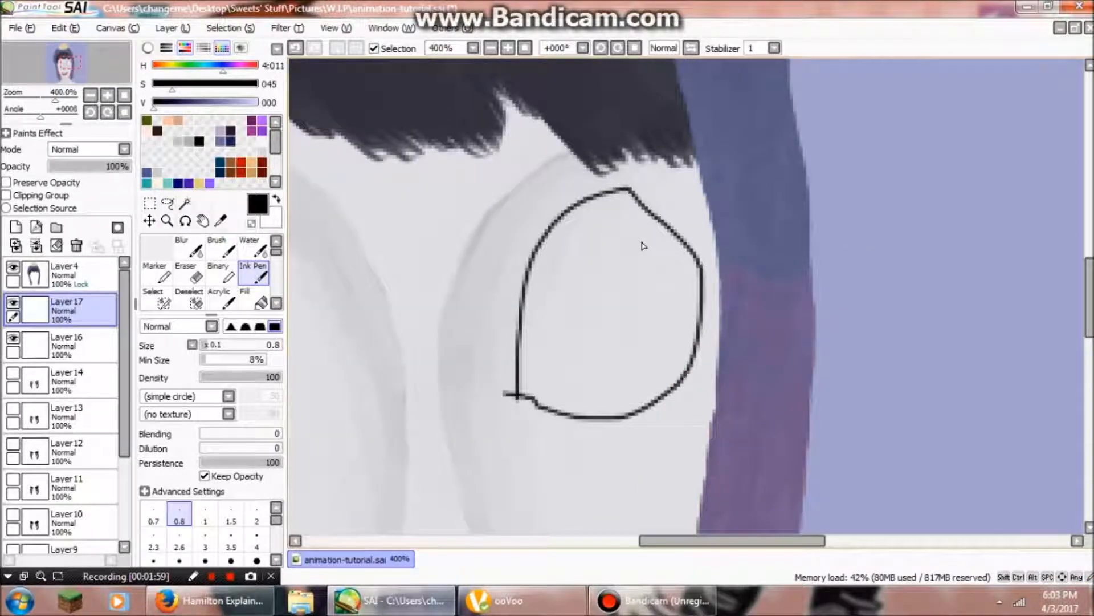
{"action": "left_click", "coordinate": [74, 167]}
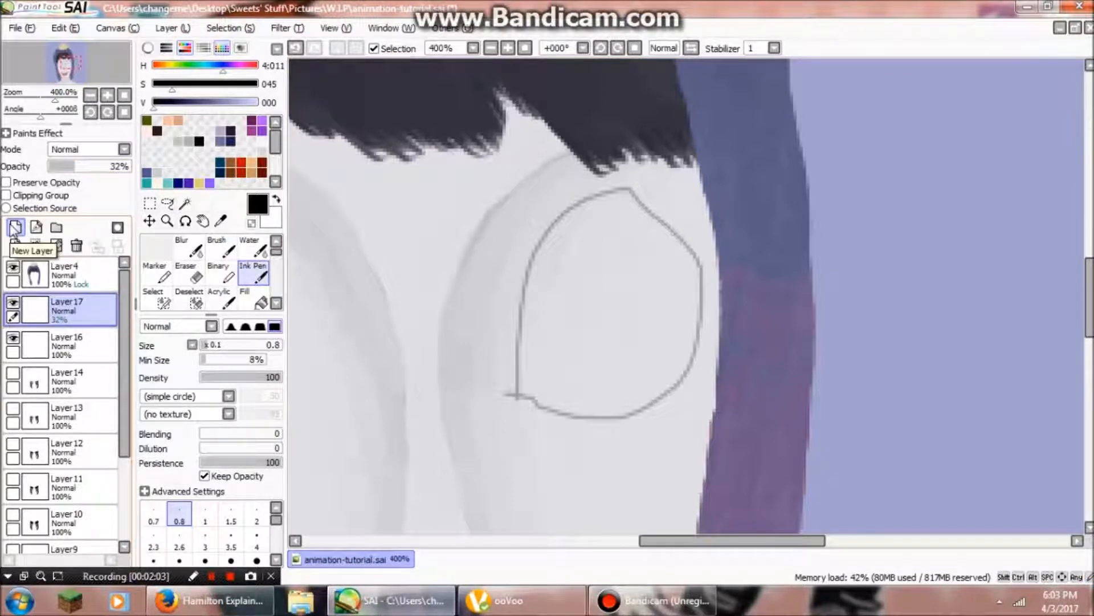
{"action": "left_click", "coordinate": [15, 228]}
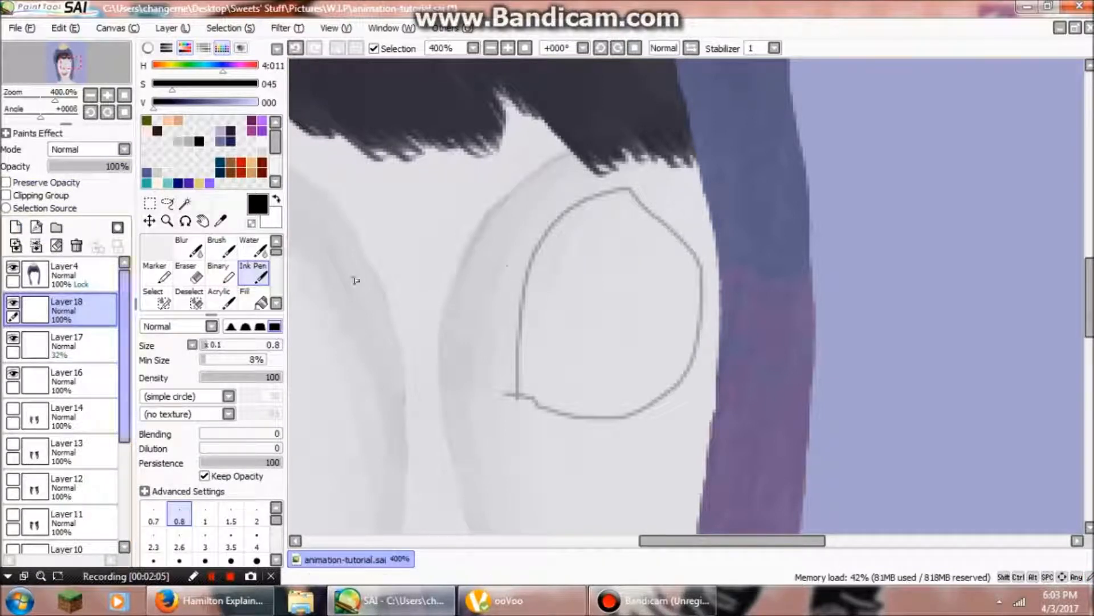
- Draw the second eye frame in black over the faded outline, following its lower edge but with a lower upper edge
{"action": "scroll", "coordinate": [588, 420], "scroll_direction": "up", "scroll_amount": 1}
{"action": "scroll", "coordinate": [588, 420], "scroll_direction": "up", "scroll_amount": 3}
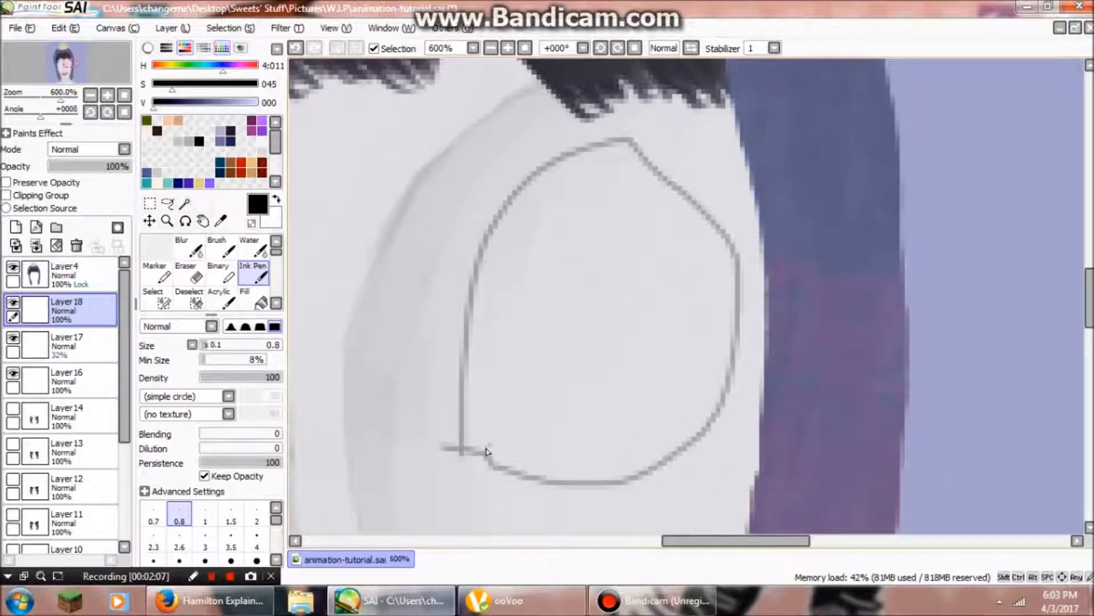
{"action": "mouse_move", "coordinate": [456, 456]}
{"action": "left_mouse_down"}
{"action": "mouse_move", "coordinate": [488, 294]}
{"action": "mouse_move", "coordinate": [523, 223]}
{"action": "mouse_move", "coordinate": [615, 144]}
{"action": "mouse_move", "coordinate": [640, 132]}
{"action": "mouse_move", "coordinate": [738, 142]}
{"action": "mouse_move", "coordinate": [821, 193]}
{"action": "mouse_move", "coordinate": [811, 355]}
{"action": "mouse_move", "coordinate": [801, 409]}
{"action": "mouse_move", "coordinate": [773, 445]}
{"action": "mouse_move", "coordinate": [708, 483]}
{"action": "mouse_move", "coordinate": [624, 495]}
{"action": "mouse_move", "coordinate": [523, 463]}
{"action": "left_mouse_up"}
{"action": "mouse_move", "coordinate": [459, 453]}
{"action": "left_mouse_down"}
{"action": "mouse_move", "coordinate": [510, 487]}
{"action": "mouse_move", "coordinate": [619, 509]}
{"action": "mouse_move", "coordinate": [672, 505]}
{"action": "mouse_move", "coordinate": [725, 470]}
{"action": "left_mouse_up"}
{"action": "scroll", "coordinate": [721, 473], "scroll_direction": "down", "scroll_amount": 4}
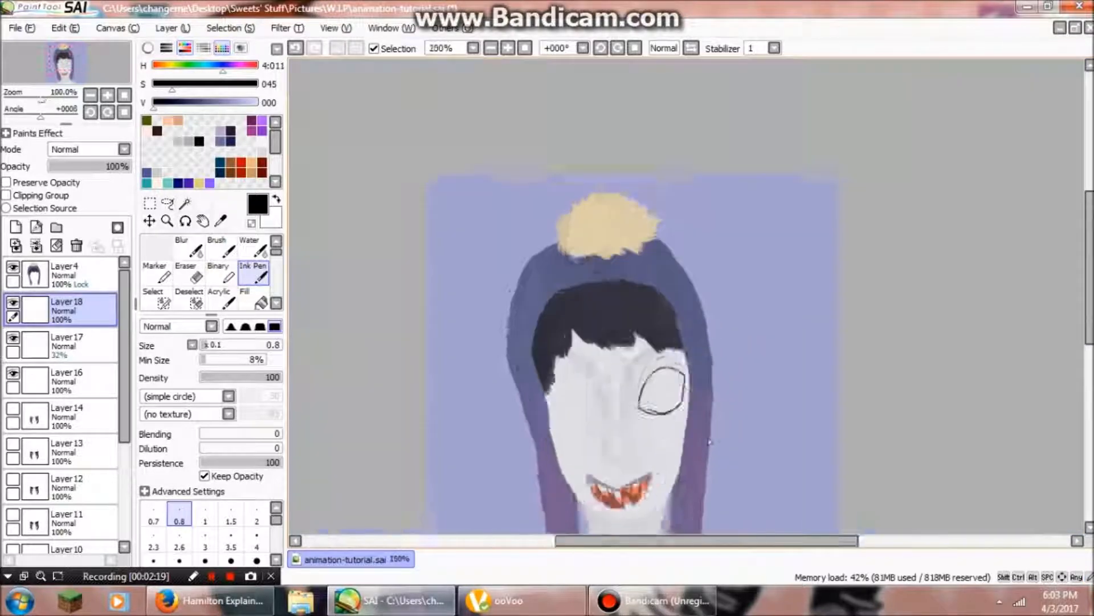
{"action": "scroll", "coordinate": [709, 441], "scroll_direction": "up", "scroll_amount": 1}
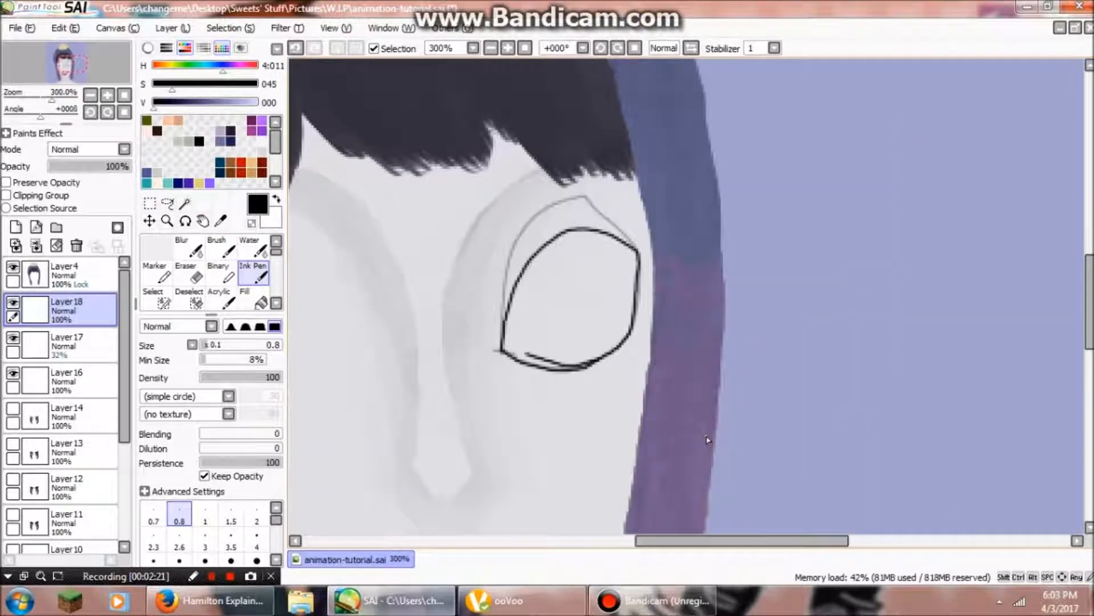
{"action": "scroll", "coordinate": [708, 439], "scroll_direction": "down", "scroll_amount": 2}
{"action": "scroll", "coordinate": [708, 440], "scroll_direction": "down", "scroll_amount": 2}
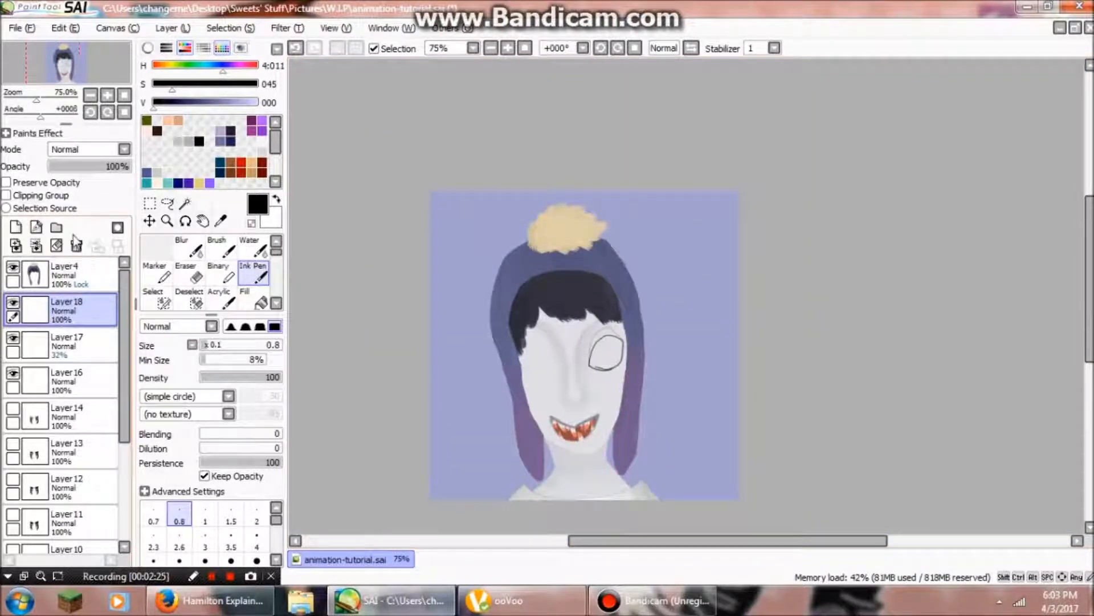
- Delete the three practice eye layers Layer18, Layer17 and Layer16
{"action": "left_click", "coordinate": [76, 244]}
{"action": "left_click", "coordinate": [75, 244]}
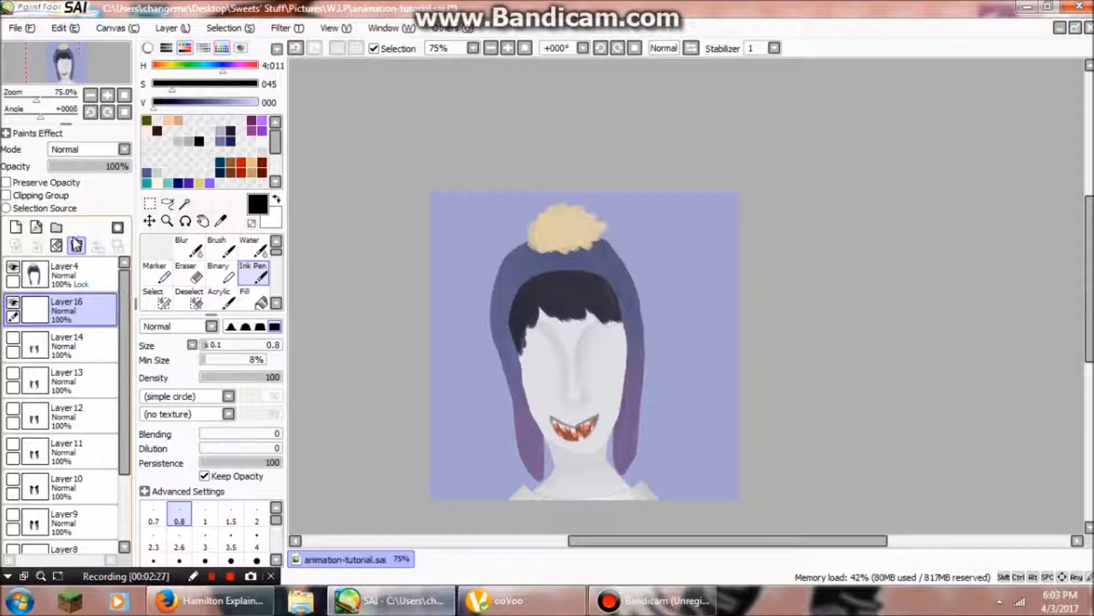
{"action": "left_click", "coordinate": [76, 244]}
{"action": "scroll", "coordinate": [76, 387], "scroll_direction": "down", "scroll_amount": 2}
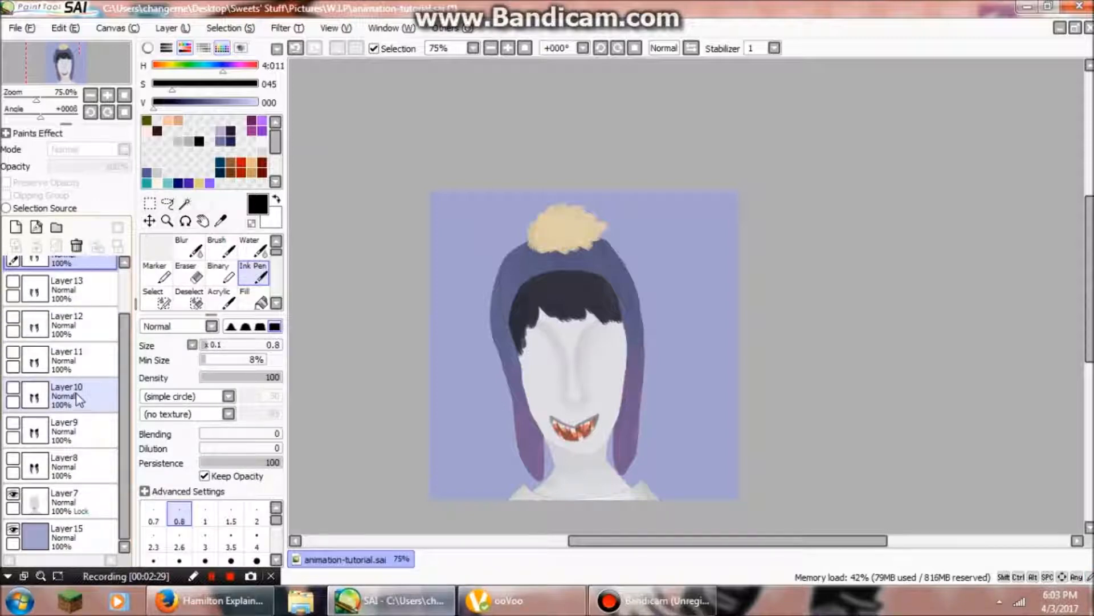
{"action": "scroll", "coordinate": [489, 419], "scroll_direction": "down", "scroll_amount": 2}
{"action": "scroll", "coordinate": [489, 419], "scroll_direction": "up", "scroll_amount": 3}
{"action": "scroll", "coordinate": [471, 367], "scroll_direction": "down", "scroll_amount": 2}
{"action": "scroll", "coordinate": [520, 176], "scroll_direction": "up", "scroll_amount": 2}
{"action": "scroll", "coordinate": [521, 176], "scroll_direction": "down", "scroll_amount": 3}
{"action": "scroll", "coordinate": [592, 190], "scroll_direction": "up", "scroll_amount": 4}
{"action": "scroll", "coordinate": [593, 189], "scroll_direction": "down", "scroll_amount": 1}
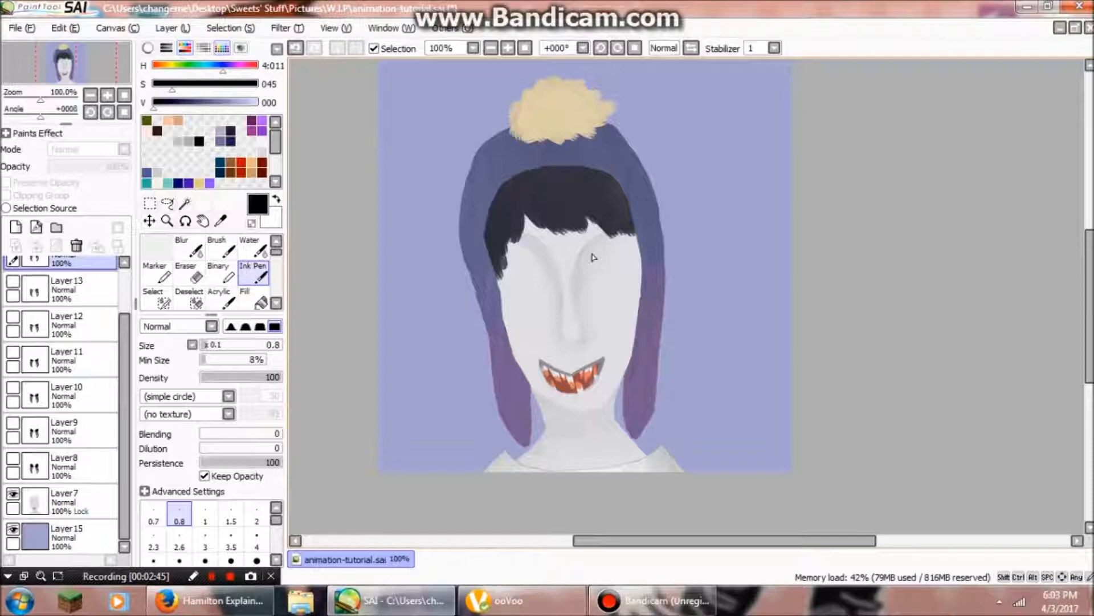
{"action": "scroll", "coordinate": [605, 217], "scroll_direction": "down", "scroll_amount": 2}
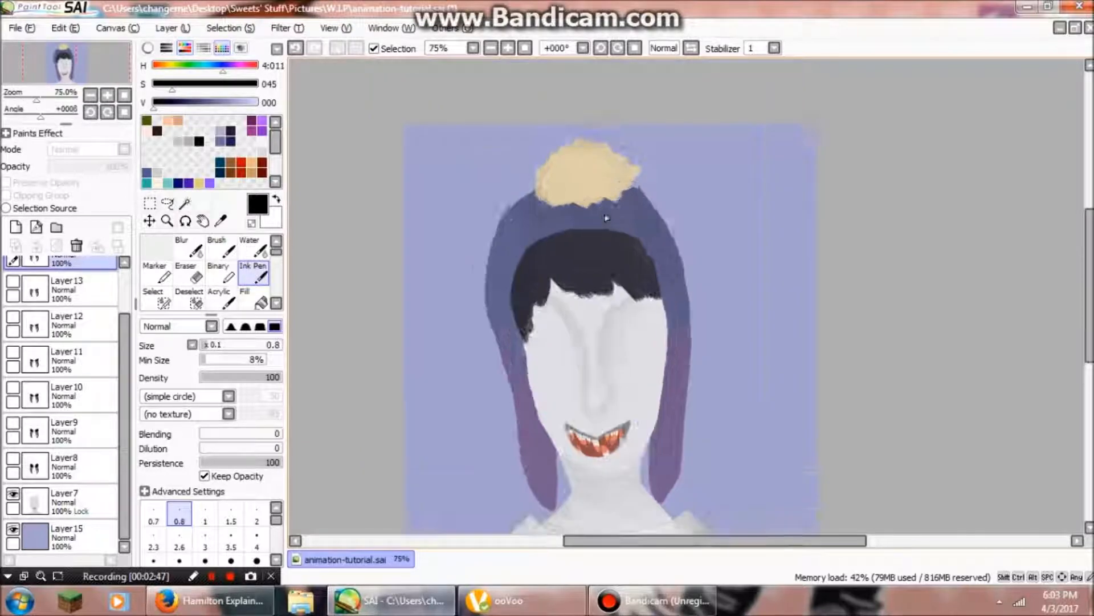
{"action": "scroll", "coordinate": [615, 345], "scroll_direction": "up", "scroll_amount": 2}
{"action": "scroll", "coordinate": [476, 378], "scroll_direction": "down", "scroll_amount": 3}
{"action": "scroll", "coordinate": [484, 373], "scroll_direction": "up", "scroll_amount": 4}
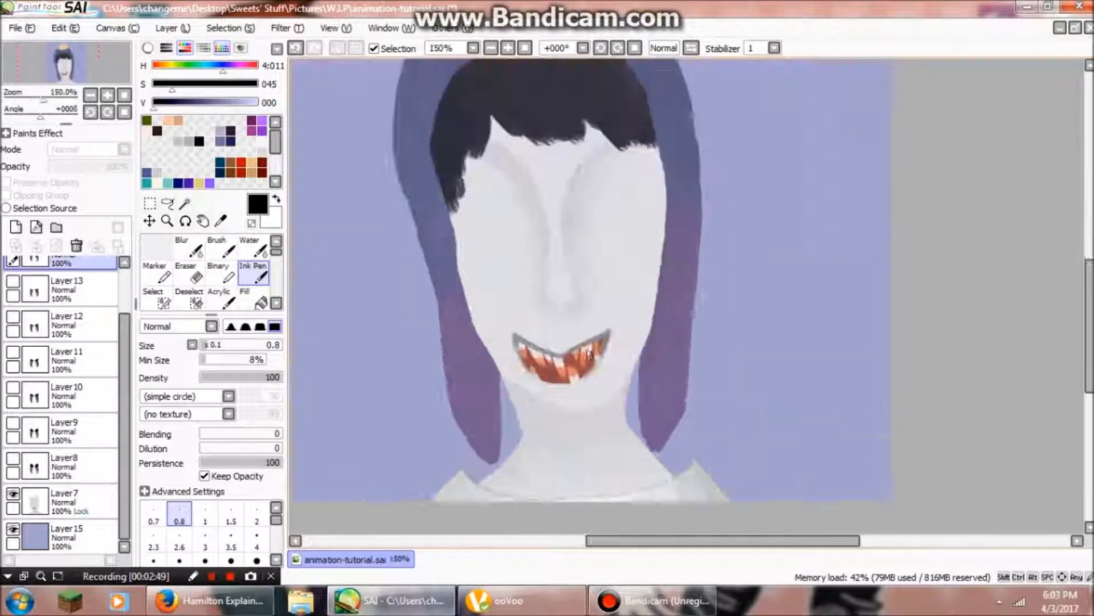
{"action": "scroll", "coordinate": [583, 360], "scroll_direction": "down", "scroll_amount": 1}
{"action": "scroll", "coordinate": [585, 329], "scroll_direction": "up", "scroll_amount": 1}
{"action": "scroll", "coordinate": [208, 473], "scroll_direction": "down", "scroll_amount": 1}
{"action": "scroll", "coordinate": [90, 351], "scroll_direction": "up", "scroll_amount": 2}
{"action": "scroll", "coordinate": [83, 313], "scroll_direction": "down", "scroll_amount": 2}
{"action": "scroll", "coordinate": [81, 311], "scroll_direction": "up", "scroll_amount": 2}
{"action": "scroll", "coordinate": [82, 311], "scroll_direction": "down", "scroll_amount": 2}
{"action": "scroll", "coordinate": [81, 307], "scroll_direction": "up", "scroll_amount": 2}
{"action": "scroll", "coordinate": [80, 305], "scroll_direction": "down", "scroll_amount": 3}
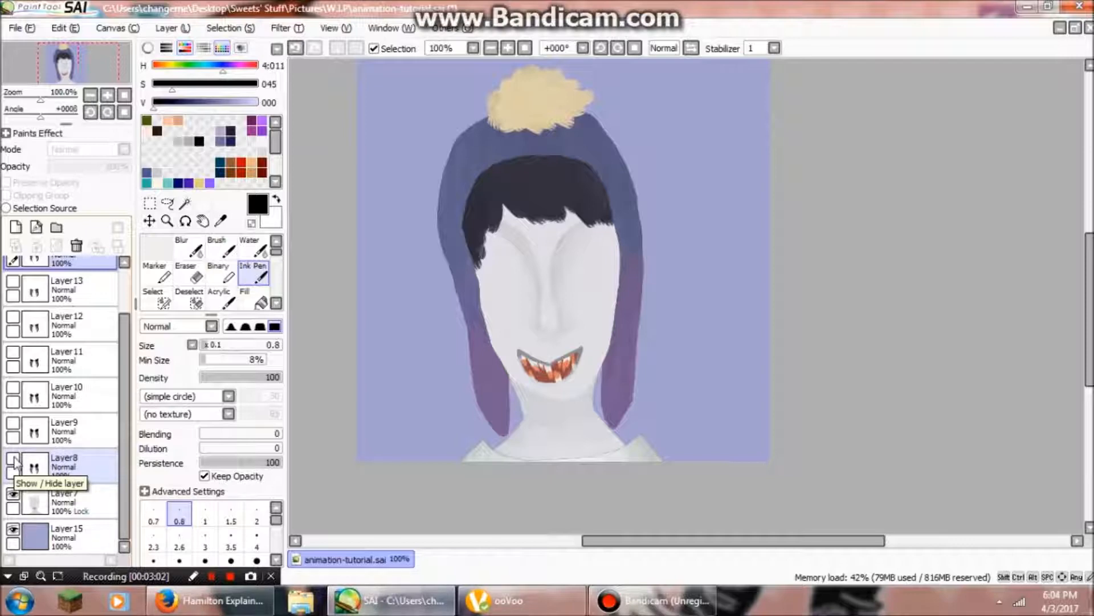
- Show Layer8, the first eye frame, and make it the active layer
{"action": "left_click", "coordinate": [13, 460]}
{"action": "left_click", "coordinate": [44, 477]}
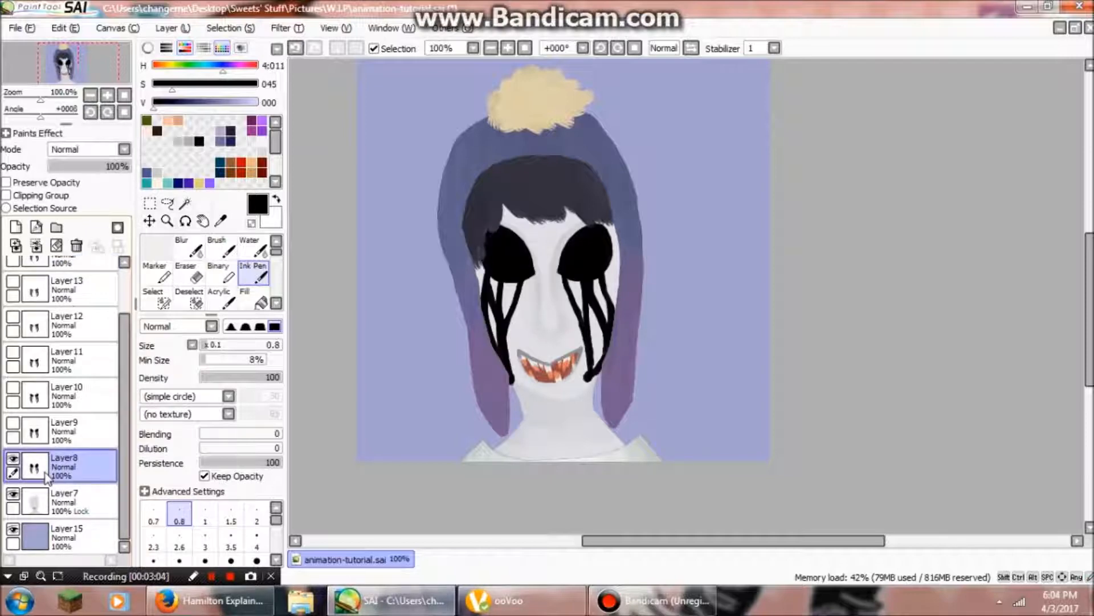
{"action": "scroll", "coordinate": [77, 296], "scroll_direction": "up", "scroll_amount": 3}
{"action": "scroll", "coordinate": [77, 282], "scroll_direction": "up", "scroll_amount": 1}
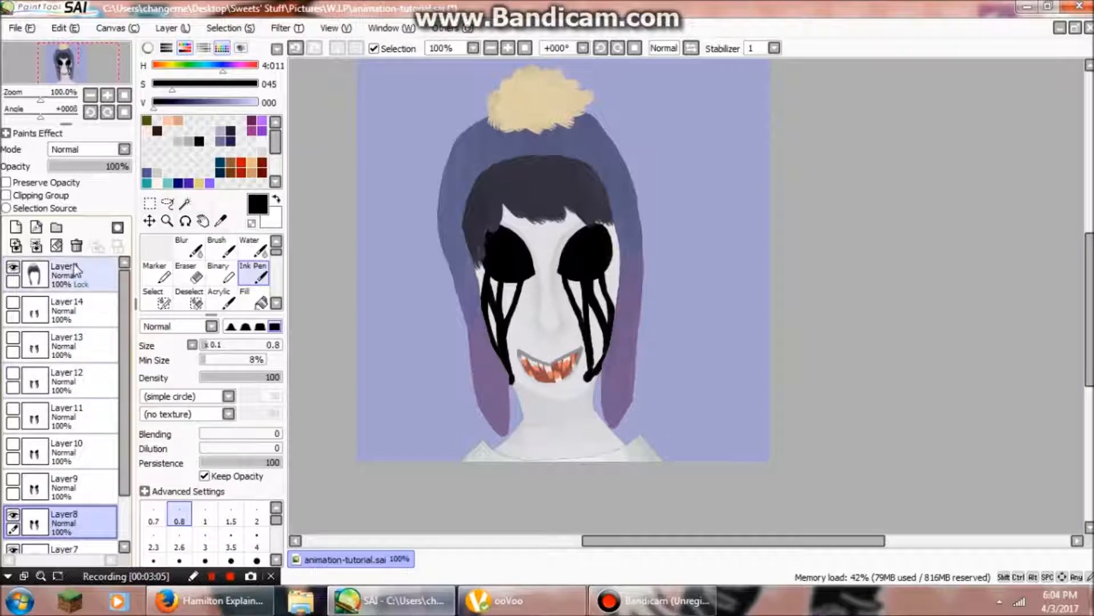
{"action": "scroll", "coordinate": [57, 308], "scroll_direction": "down", "scroll_amount": 2}
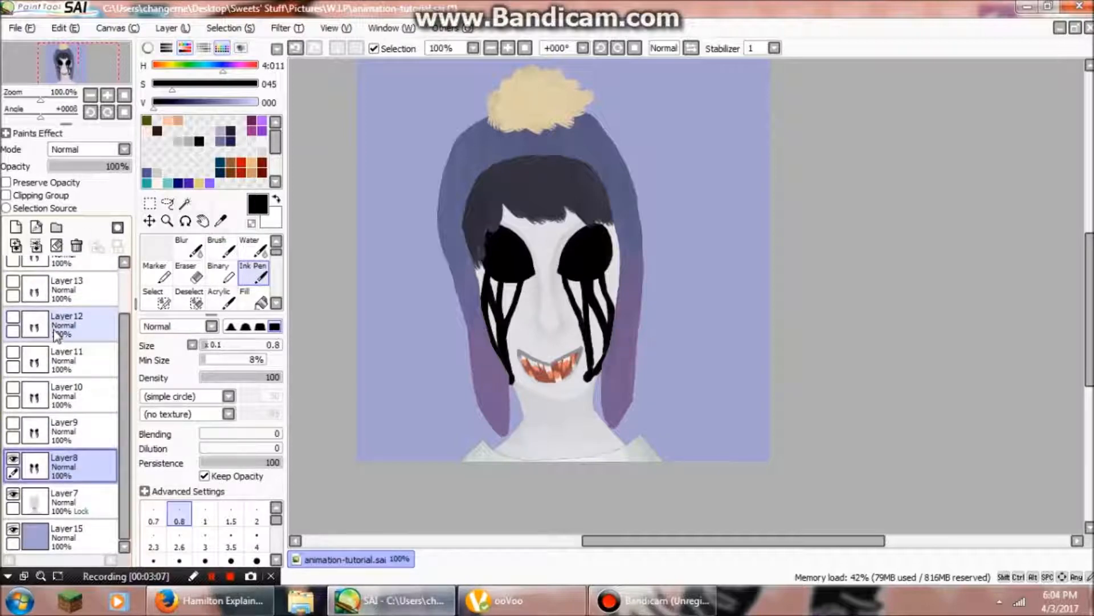
{"action": "scroll", "coordinate": [302, 176], "scroll_direction": "up", "scroll_amount": 3}
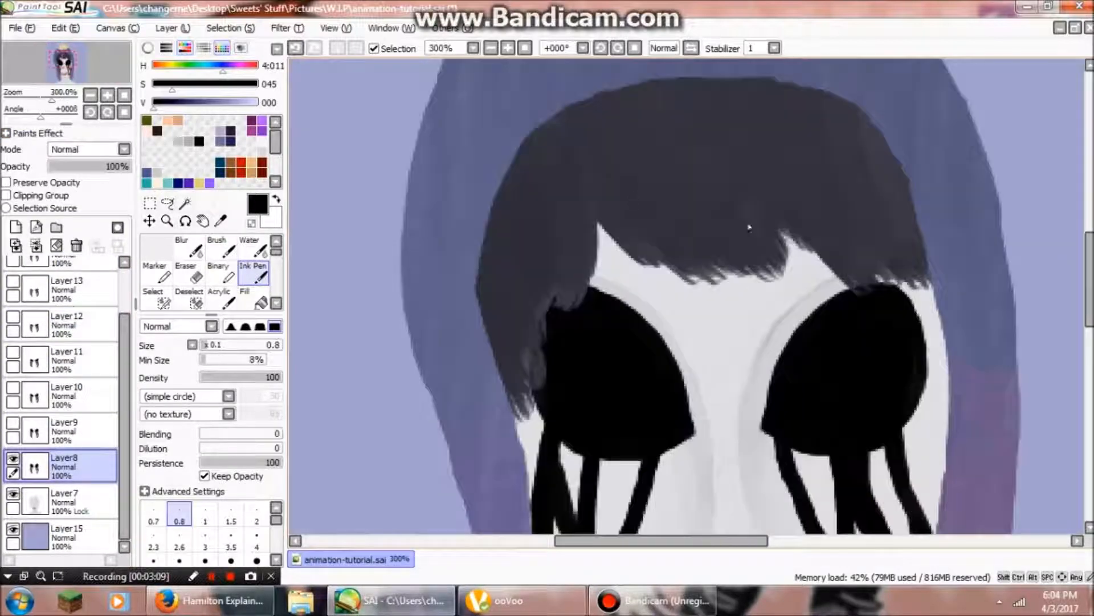
{"action": "scroll", "coordinate": [749, 227], "scroll_direction": "down", "scroll_amount": 6}
{"action": "scroll", "coordinate": [444, 210], "scroll_direction": "up", "scroll_amount": 4}
- Save the first frame as PNG file 1 in the Animation tutorial folder with the 24bpp RGB pixel format
{"action": "left_click", "coordinate": [21, 28]}
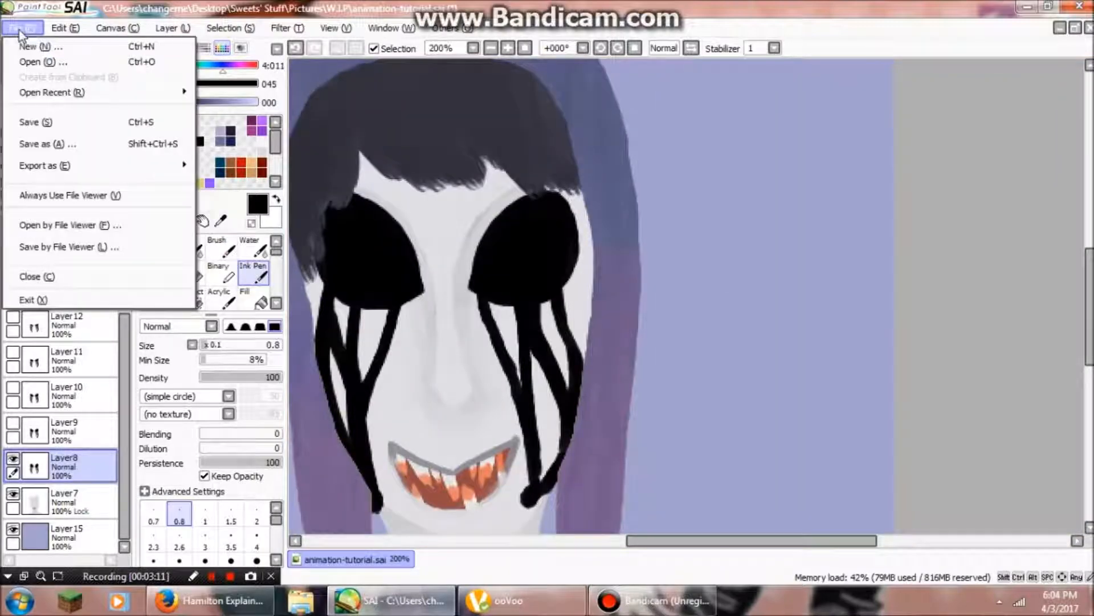
{"action": "left_click", "coordinate": [74, 145]}
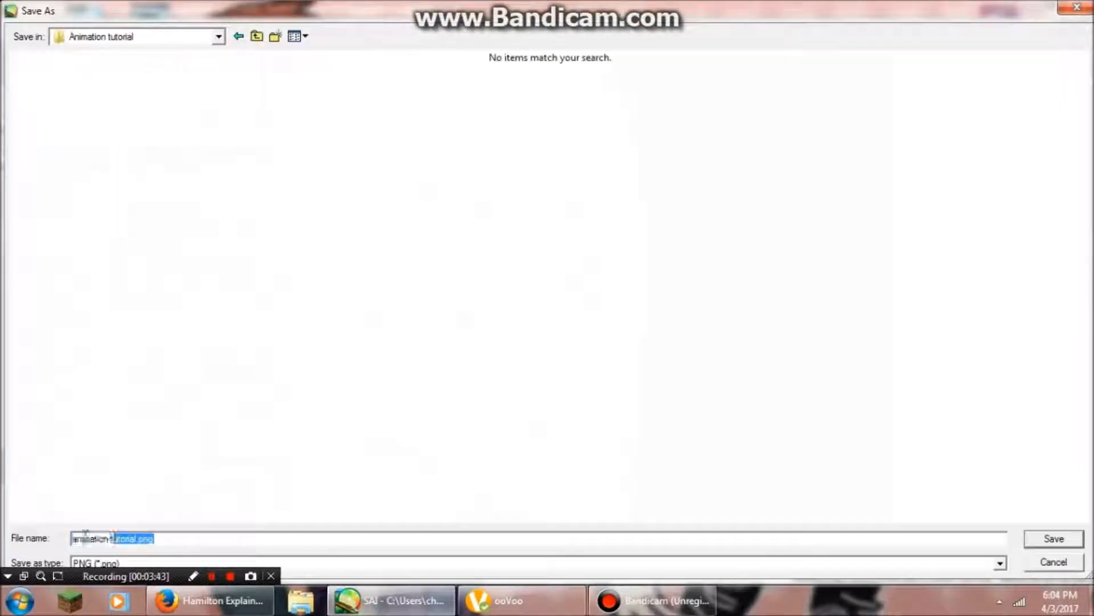
{"action": "left_click_drag", "start_coordinate": [112, 536], "coordinate": [72, 538]}
{"action": "type", "text": "1"}
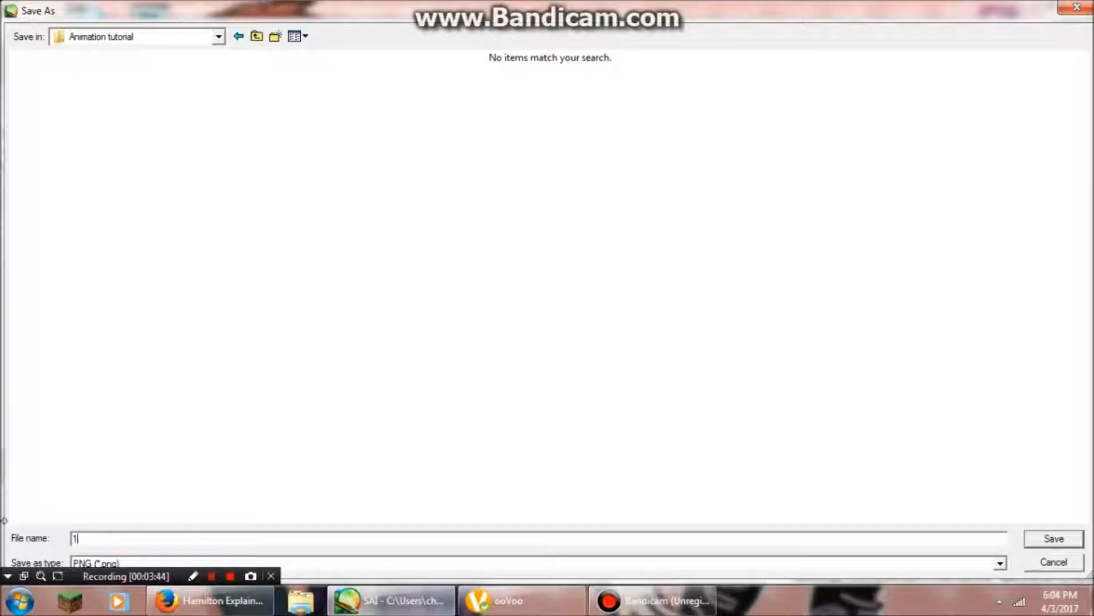
{"action": "left_click", "coordinate": [1054, 539]}
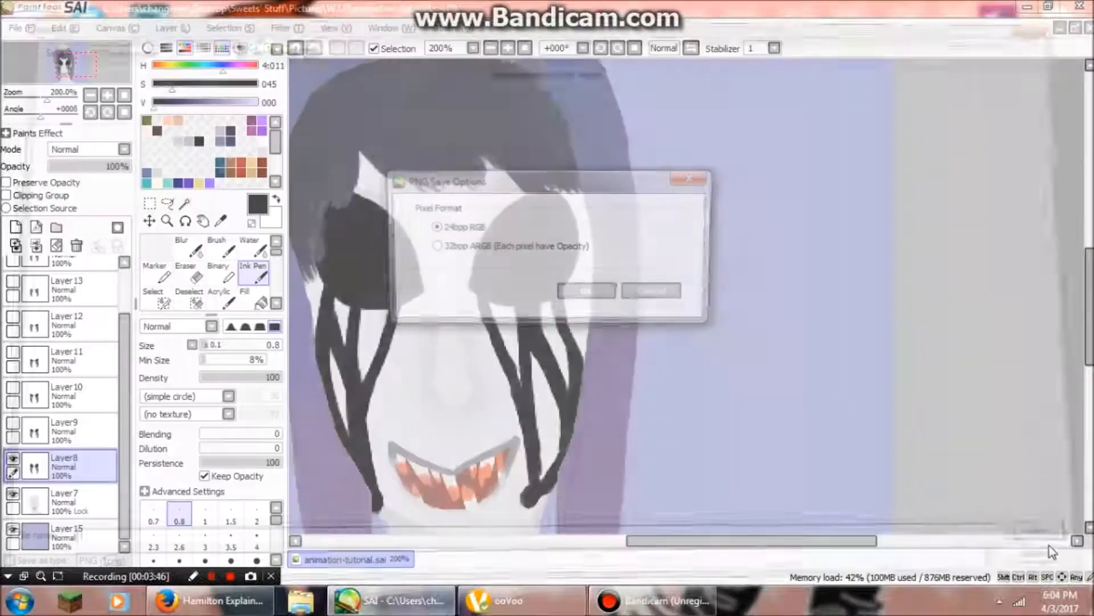
{"action": "left_click", "coordinate": [588, 293]}
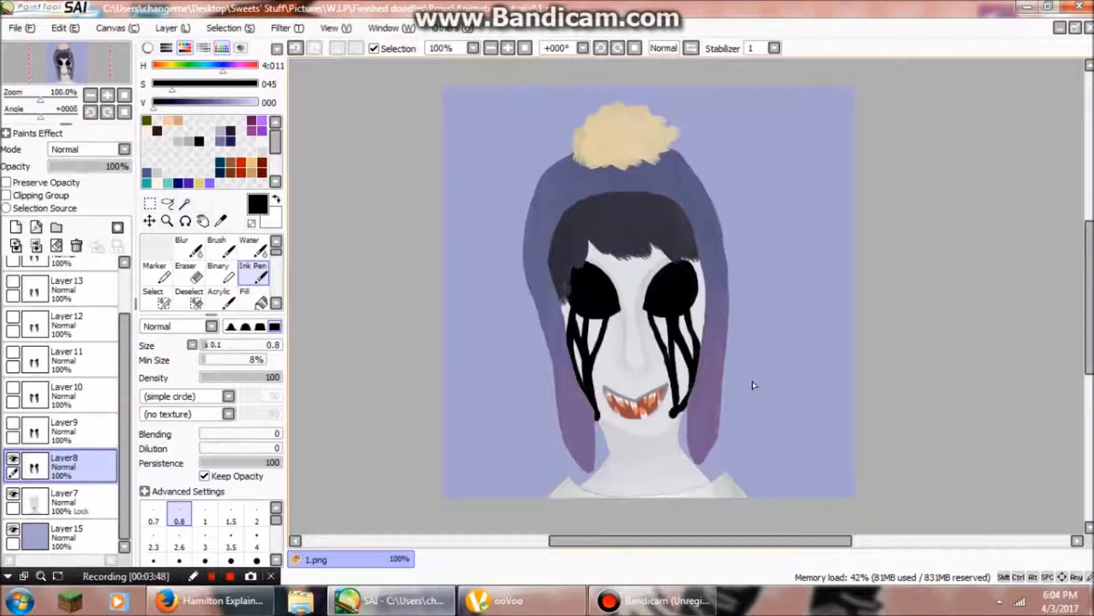
- Hide Layer8, show Layer9 and save this frame as PNG file 2 in 24bpp RGB
{"action": "left_click", "coordinate": [13, 458]}
{"action": "left_click", "coordinate": [12, 423]}
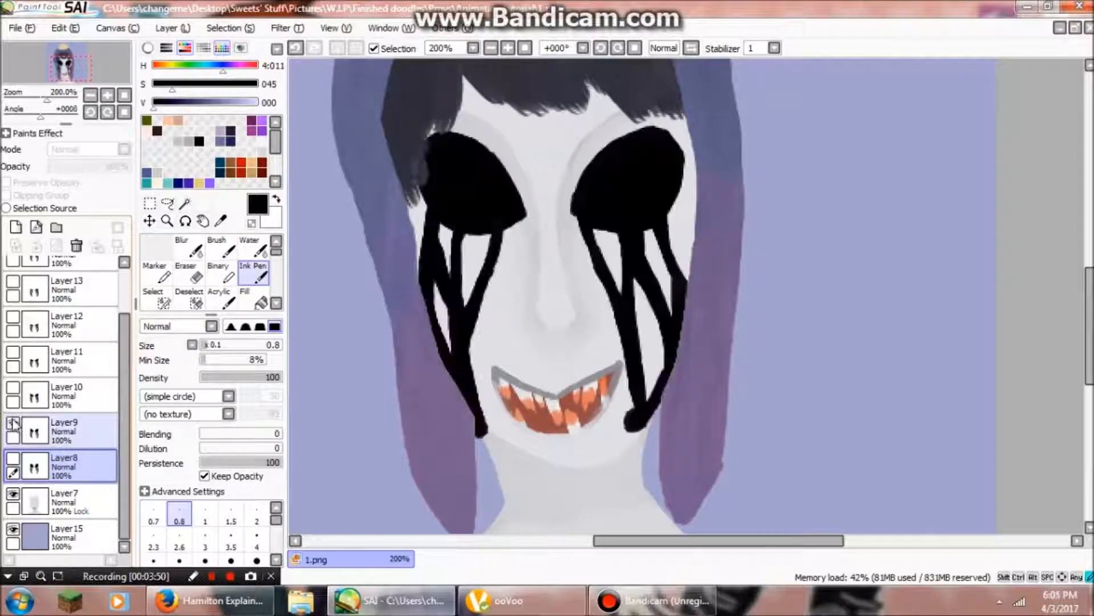
{"action": "left_click", "coordinate": [23, 28]}
{"action": "left_click", "coordinate": [46, 147]}
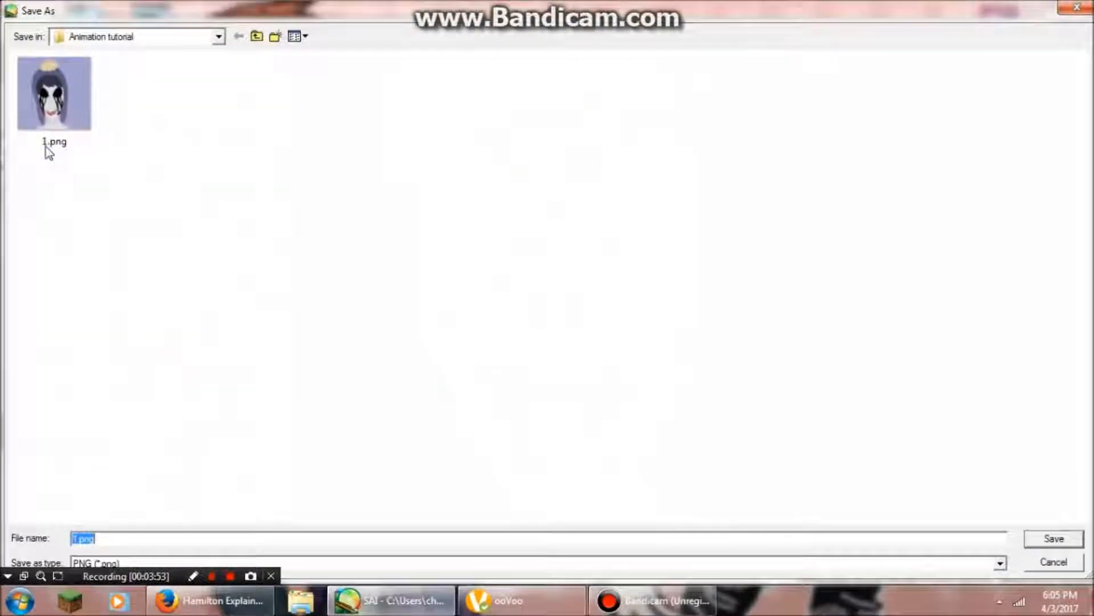
{"action": "type", "text": "2"}
{"action": "left_click", "coordinate": [1047, 538]}
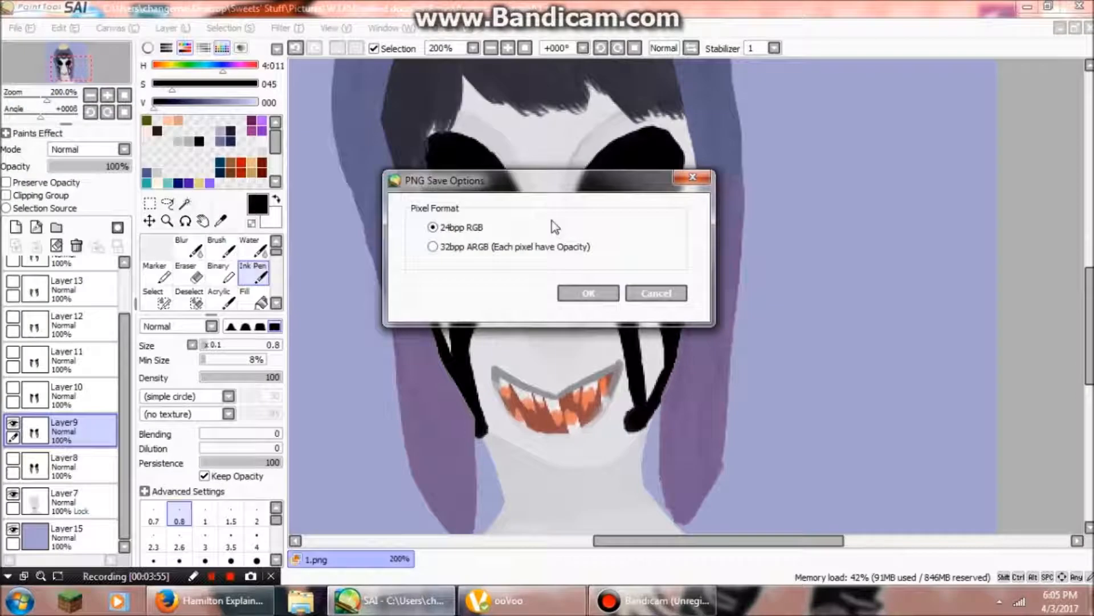
{"action": "left_click", "coordinate": [581, 291]}
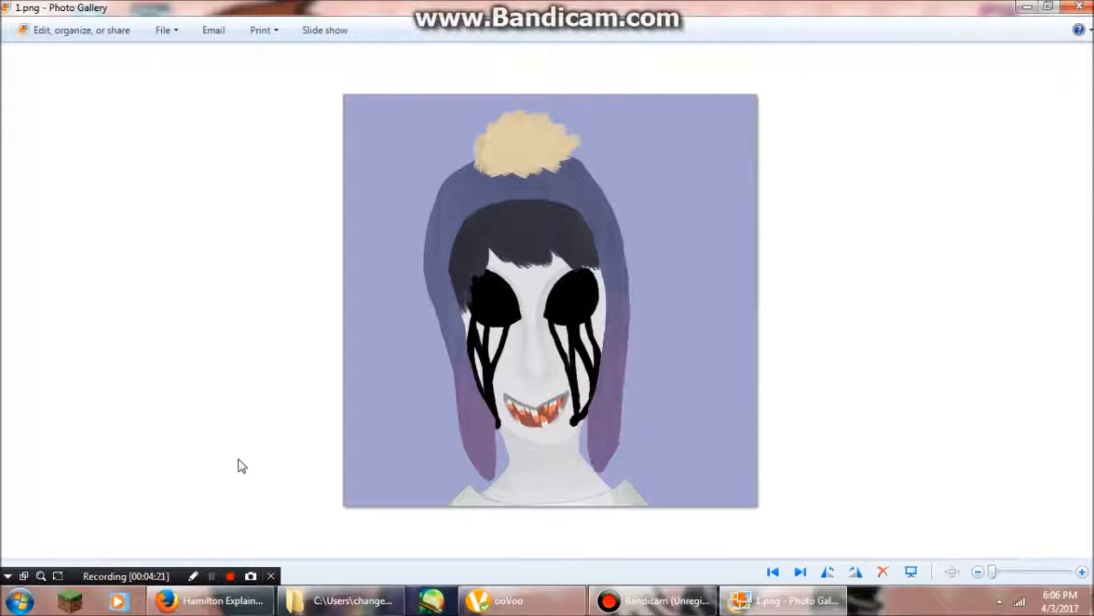
- Flip forward and backward through the exported frames in Photo Gallery to check the animation, and close the viewer
{"action": "left_click", "coordinate": [799, 573]}
{"action": "left_click", "coordinate": [797, 573]}
{"action": "left_click", "coordinate": [796, 573]}
{"action": "left_click", "coordinate": [796, 572]}
{"action": "left_click", "coordinate": [797, 573]}
{"action": "left_click", "coordinate": [797, 573]}
{"action": "left_click", "coordinate": [796, 573]}
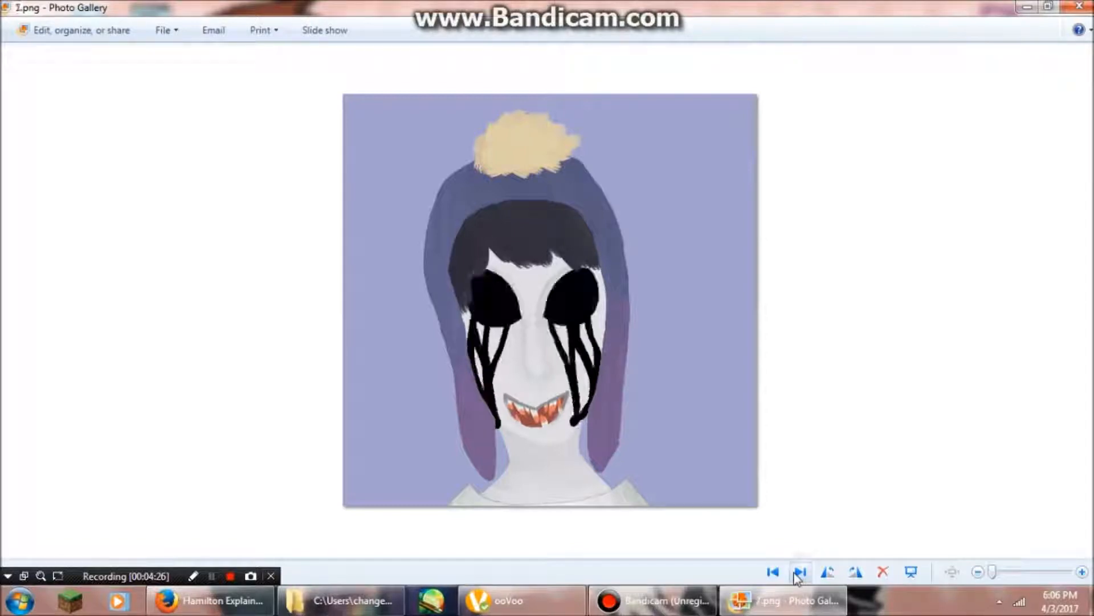
{"action": "left_click", "coordinate": [796, 573]}
{"action": "left_click", "coordinate": [797, 573]}
{"action": "left_click", "coordinate": [796, 573]}
{"action": "left_click", "coordinate": [797, 572]}
{"action": "left_click", "coordinate": [797, 573]}
{"action": "left_click", "coordinate": [797, 573]}
{"action": "left_click", "coordinate": [773, 571]}
{"action": "left_click", "coordinate": [773, 571]}
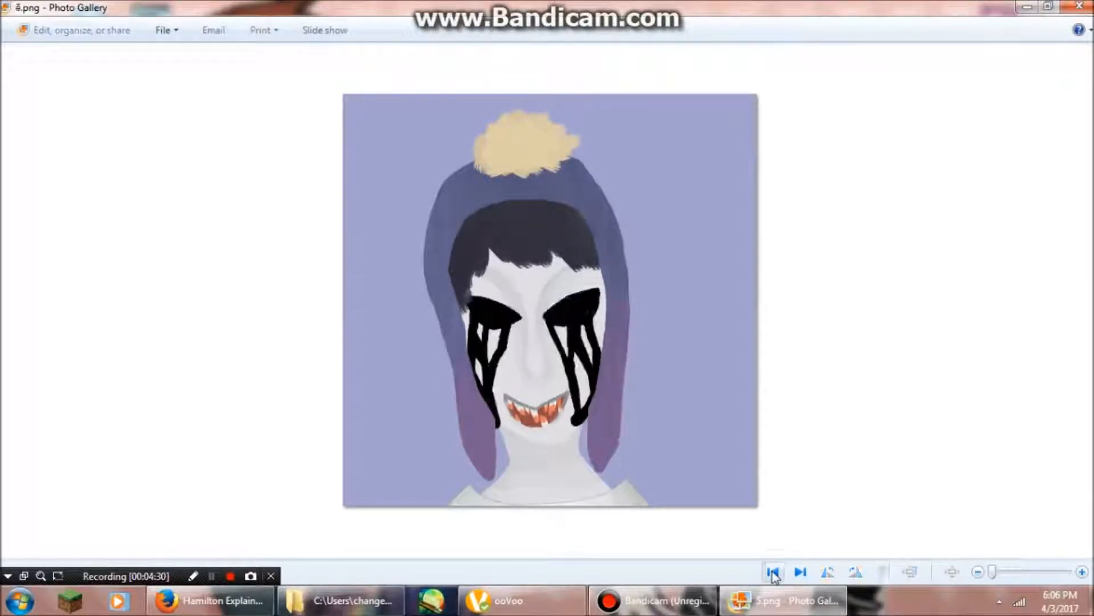
{"action": "left_click", "coordinate": [773, 571]}
{"action": "left_click", "coordinate": [773, 572]}
{"action": "left_click", "coordinate": [773, 572]}
{"action": "left_click", "coordinate": [773, 571]}
{"action": "key", "text": "alt+F4"}
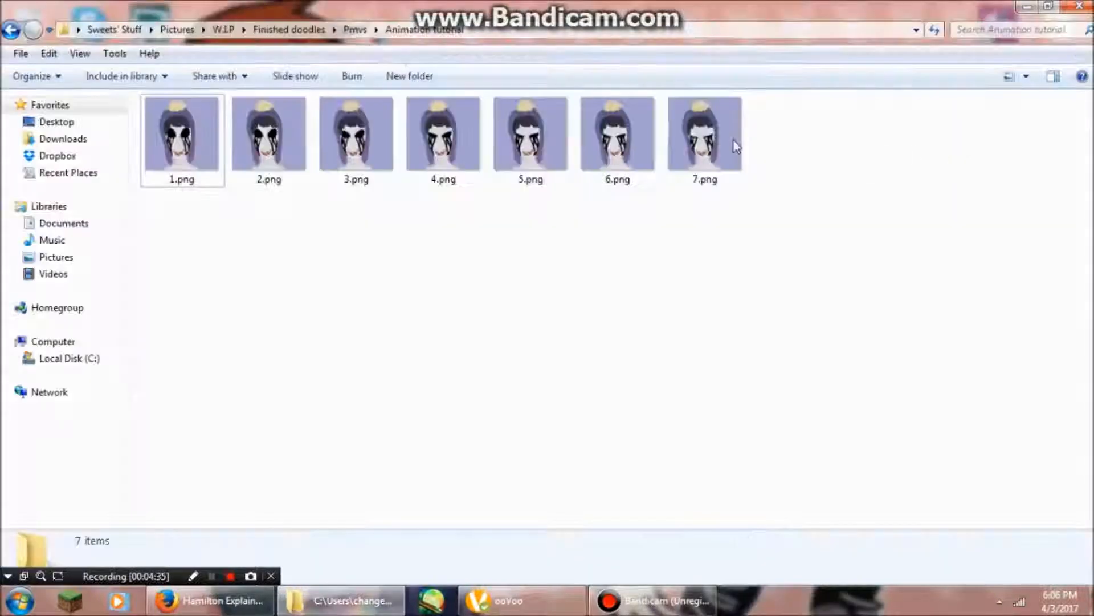
- Add all seven frames, 1.png to 7.png, from the Animation tutorial folder to the Movie Maker project
{"action": "right_click", "coordinate": [210, 137]}
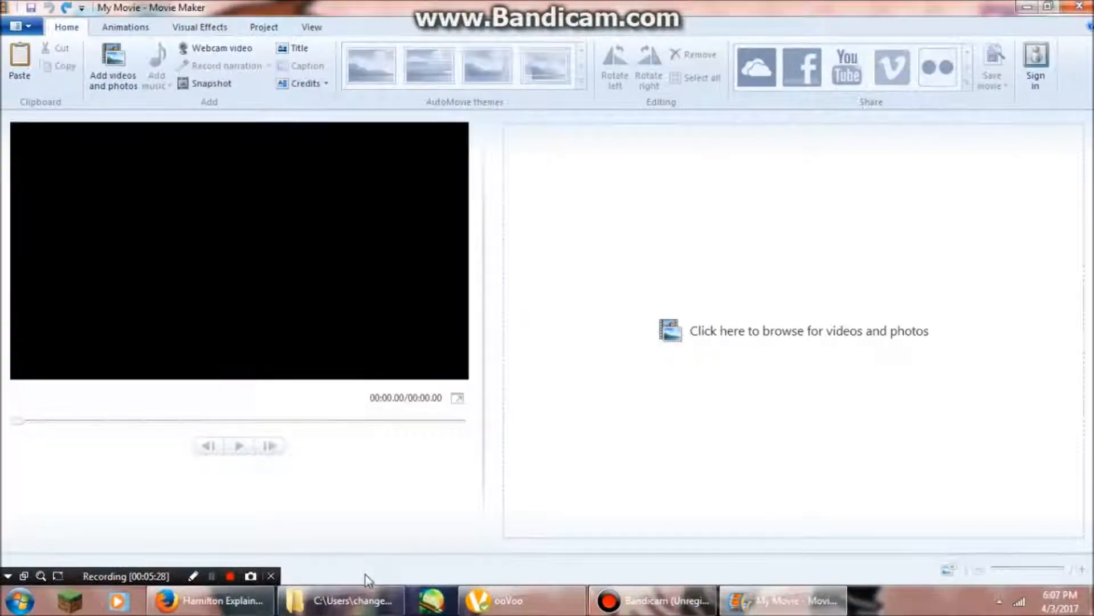
{"action": "left_click", "coordinate": [347, 600]}
{"action": "left_click", "coordinate": [211, 245]}
{"action": "left_click_drag", "start_coordinate": [165, 239], "coordinate": [727, 132]}
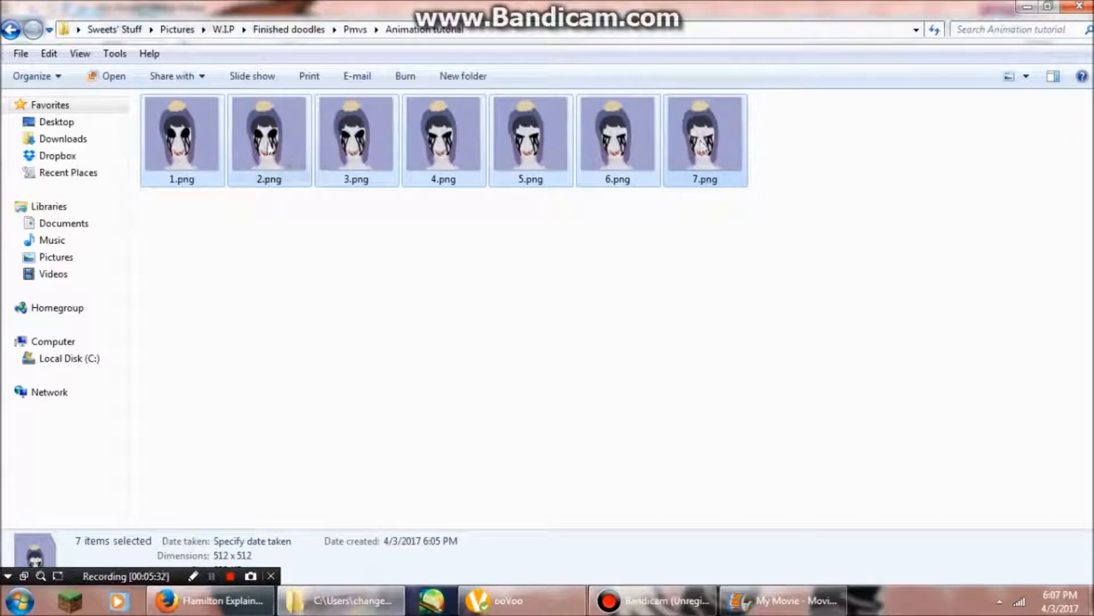
{"action": "left_click_drag", "start_coordinate": [197, 135], "coordinate": [603, 203]}
- Preview the added clips one after another in the storyboard to check the order of the frames
{"action": "left_click", "coordinate": [521, 224]}
{"action": "left_click", "coordinate": [532, 290]}
{"action": "left_click", "coordinate": [528, 377]}
{"action": "left_click", "coordinate": [542, 453]}
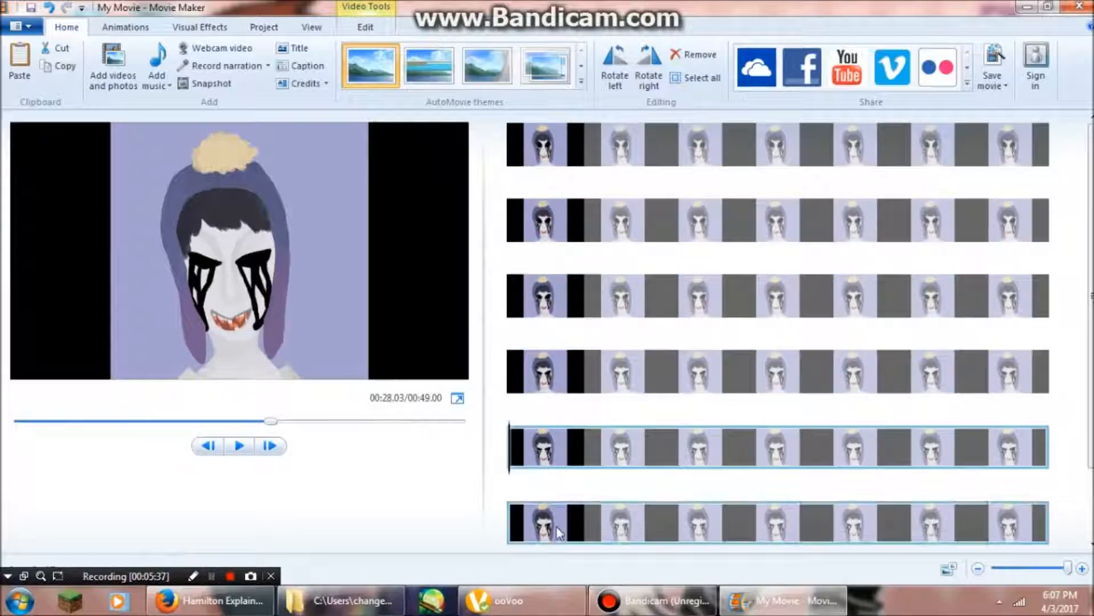
{"action": "left_click", "coordinate": [559, 519]}
{"action": "scroll", "coordinate": [561, 496], "scroll_direction": "down", "scroll_amount": 1}
{"action": "left_click", "coordinate": [545, 513]}
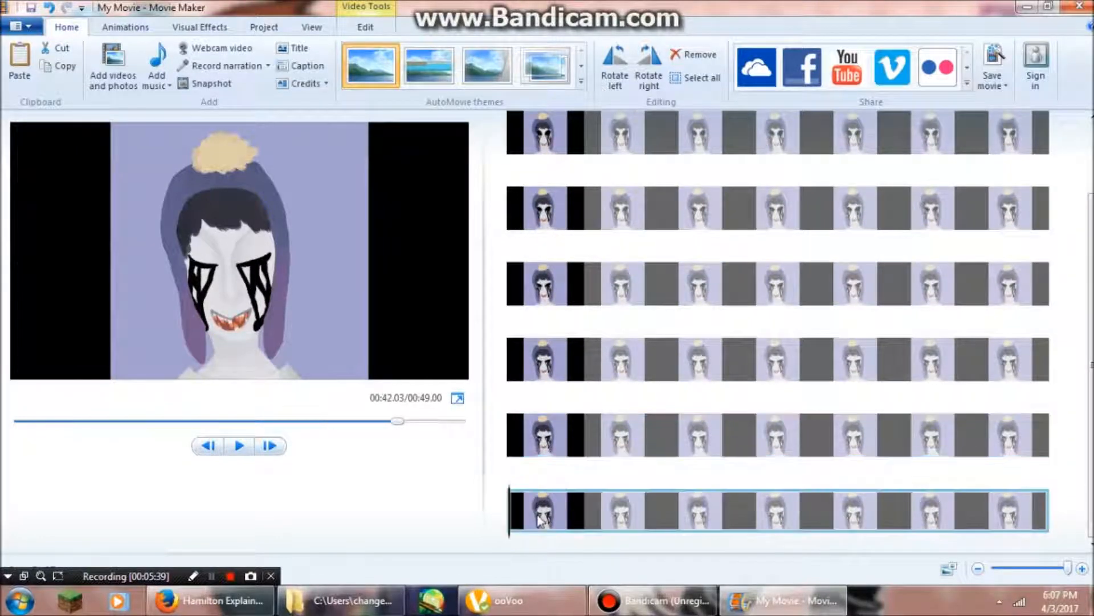
{"action": "scroll", "coordinate": [545, 518], "scroll_direction": "up", "scroll_amount": 1}
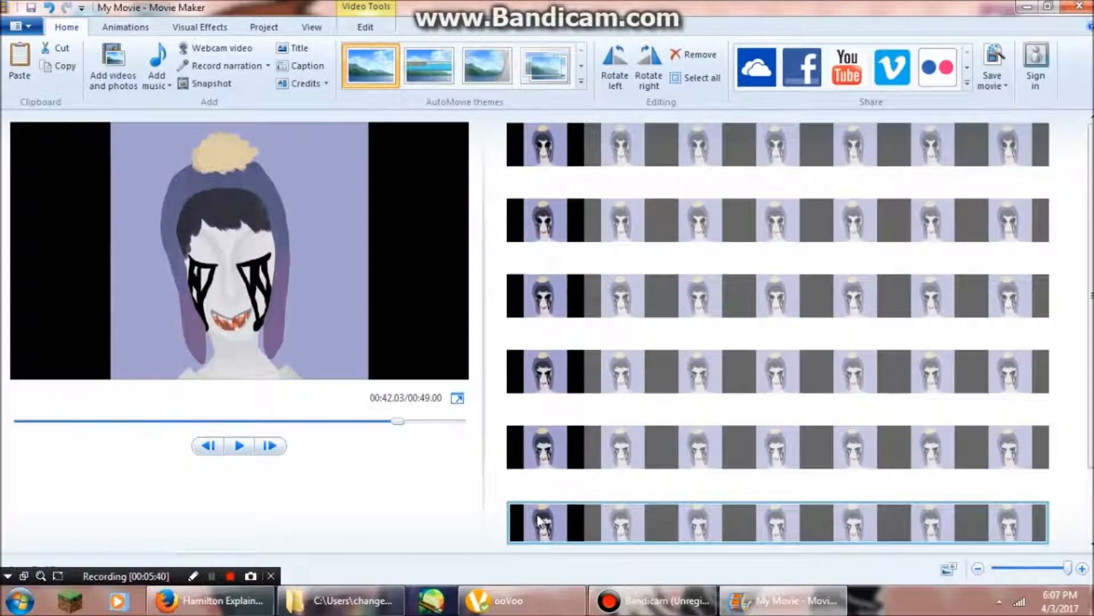
- Set the duration of the first clip to 0.50 seconds
{"action": "left_click", "coordinate": [552, 142]}
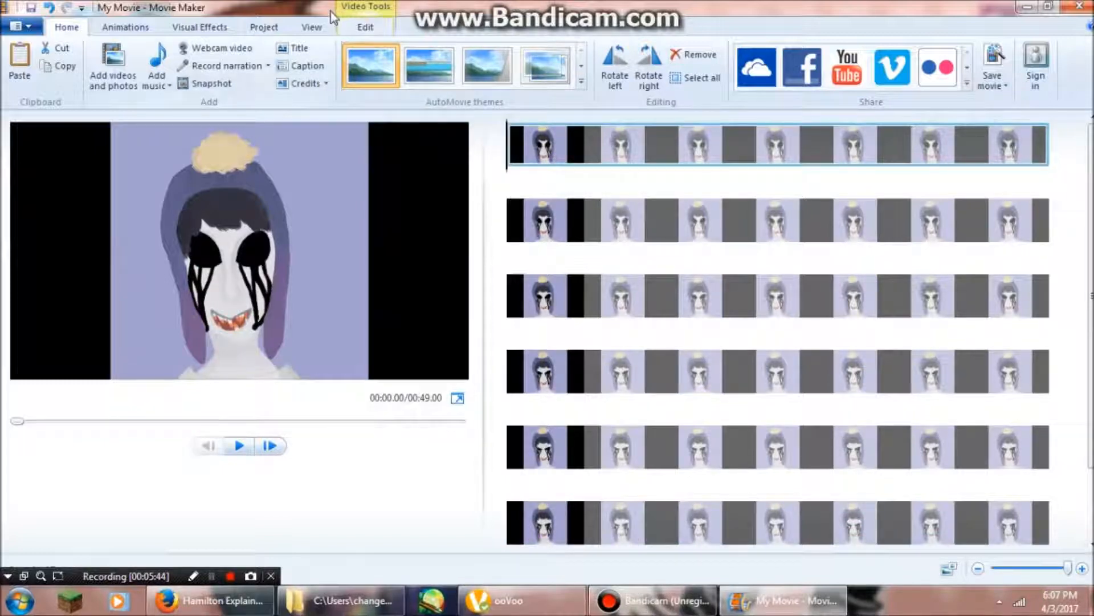
{"action": "left_click", "coordinate": [315, 29]}
{"action": "left_click", "coordinate": [354, 28]}
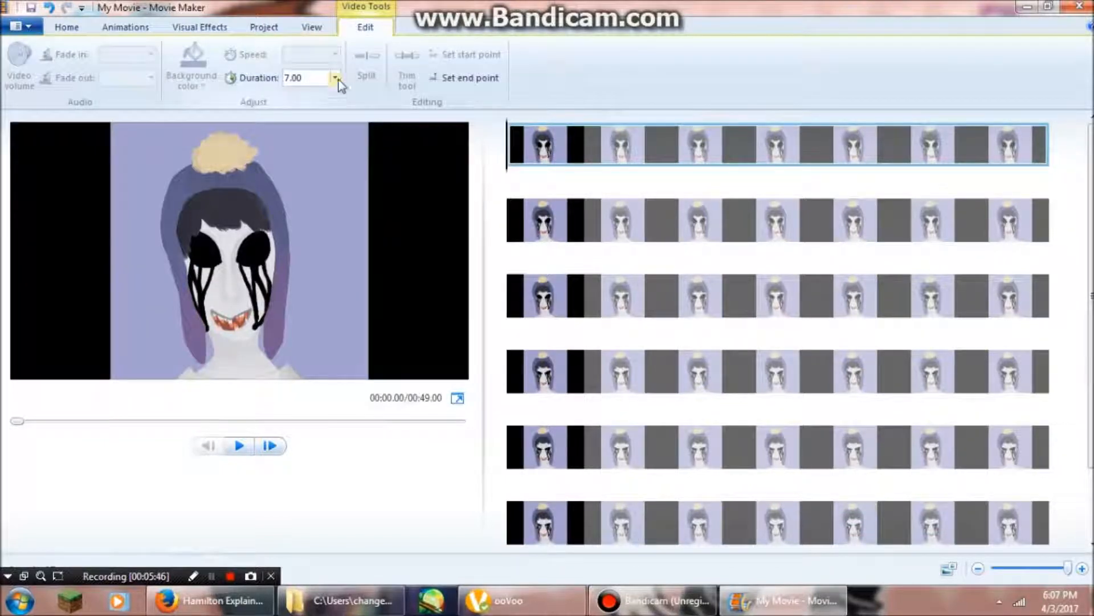
{"action": "left_click", "coordinate": [335, 78]}
{"action": "left_click", "coordinate": [322, 95]}
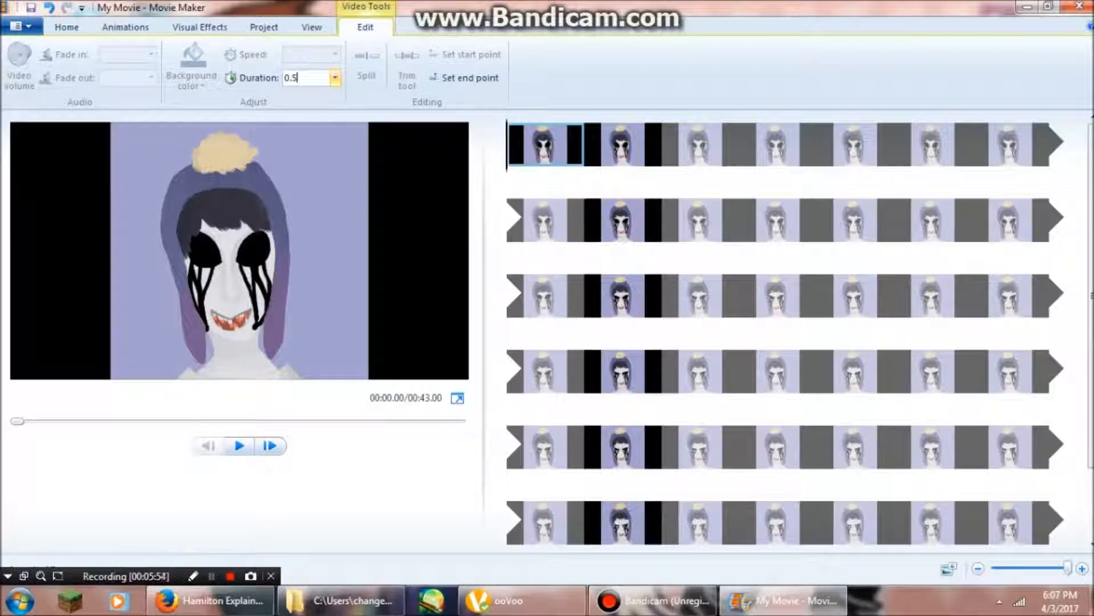
{"action": "key", "text": "Return"}
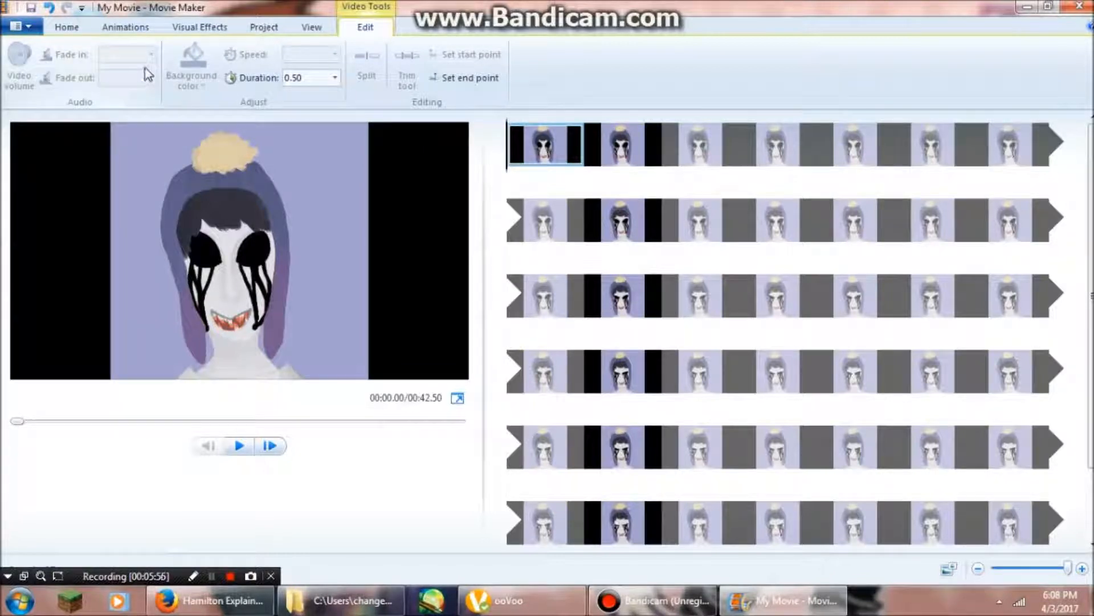
- Set the duration of the second clip to 0.1 seconds
{"action": "left_click", "coordinate": [633, 162]}
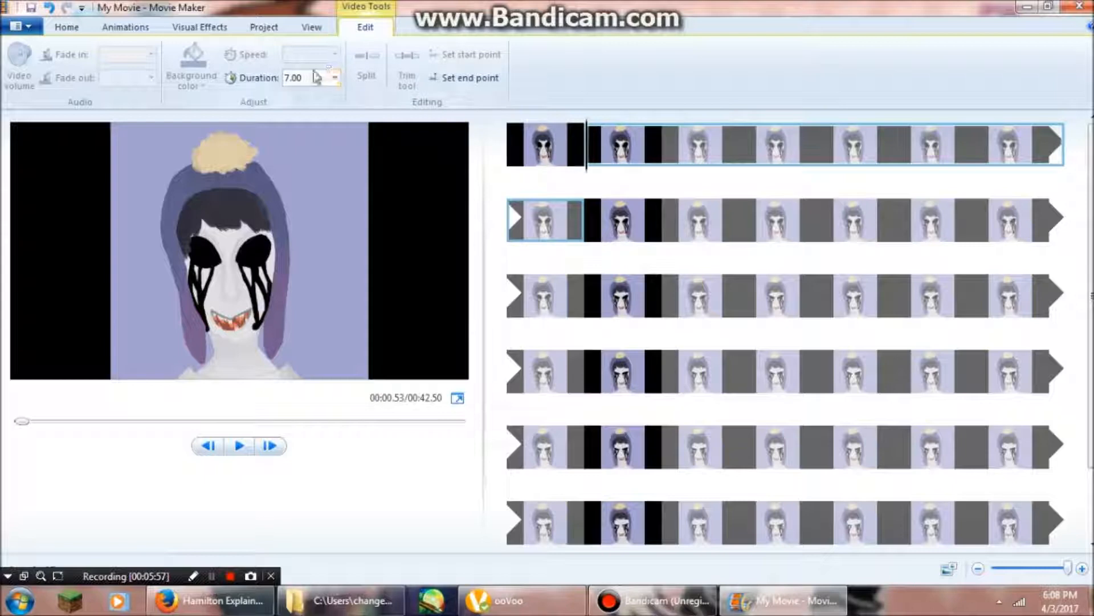
{"action": "left_click", "coordinate": [304, 79]}
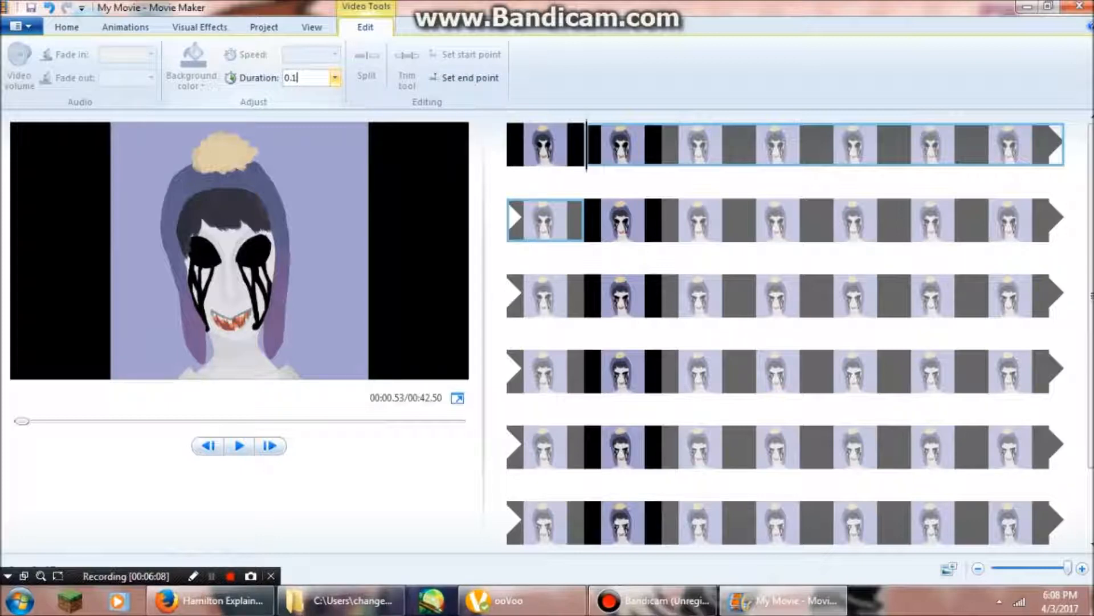
{"action": "key", "text": "Return"}
- Set the durations of the third and fourth clips to 0.1 seconds each
{"action": "left_click", "coordinate": [728, 137]}
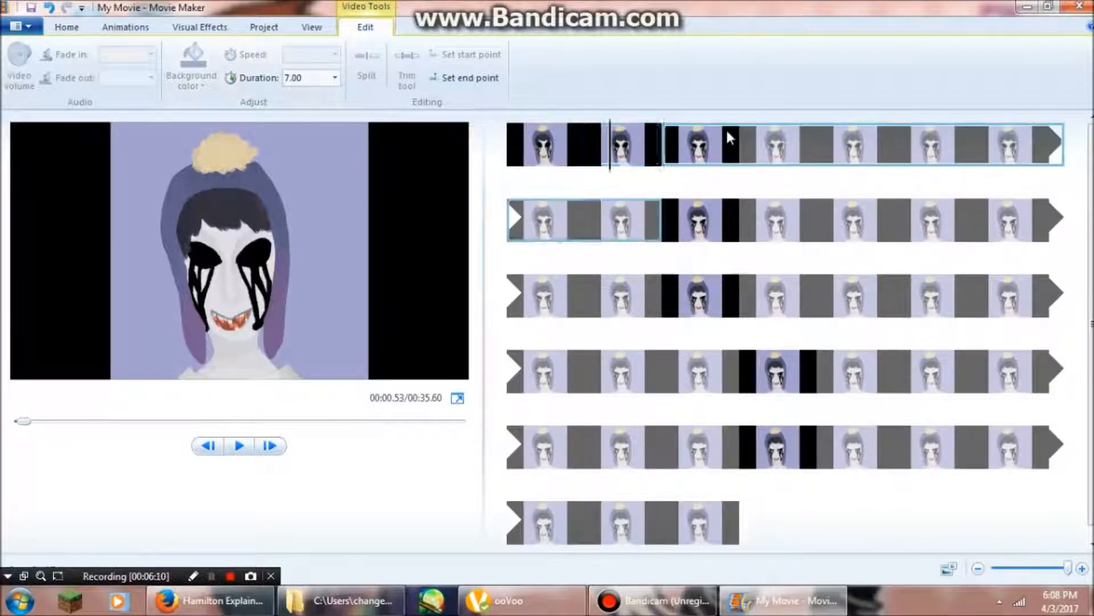
{"action": "left_click", "coordinate": [300, 78]}
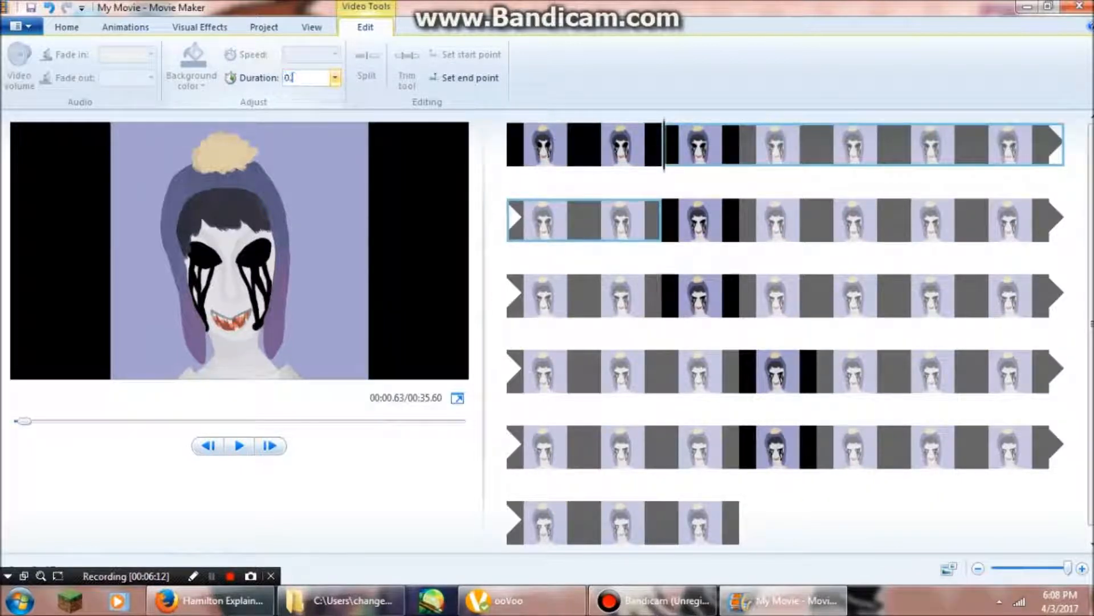
{"action": "type", "text": "0.1"}
{"action": "key", "text": "Return"}
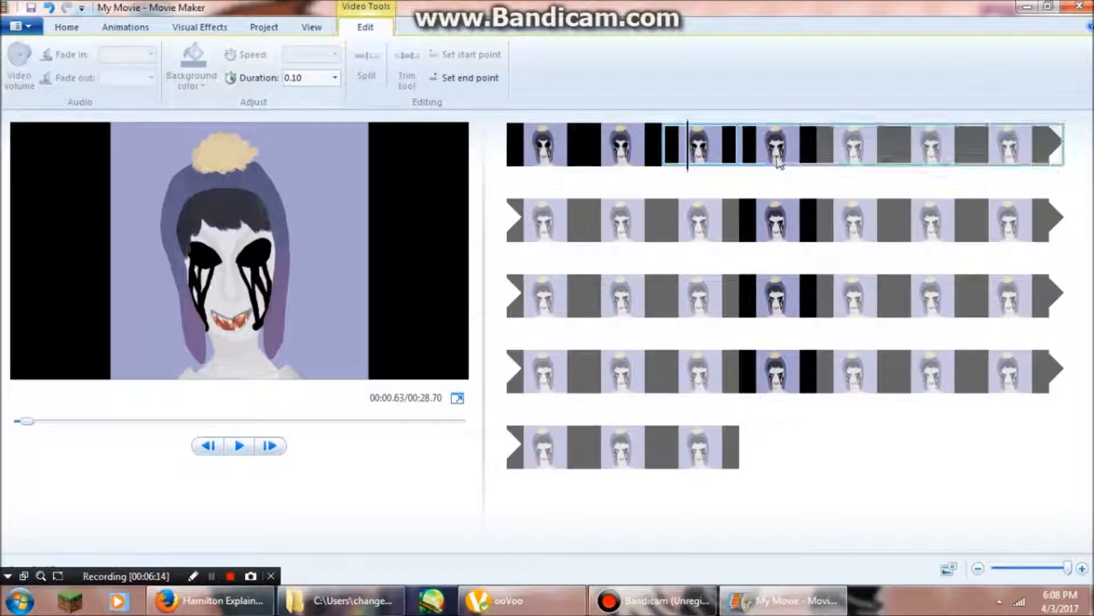
{"action": "left_click", "coordinate": [315, 78]}
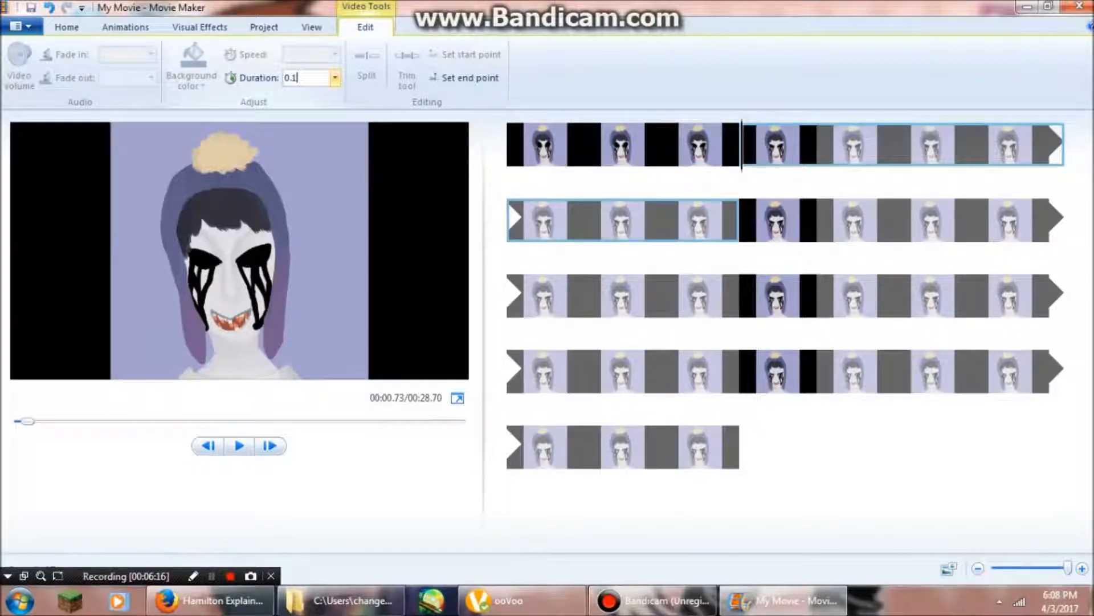
{"action": "key", "text": "Return"}
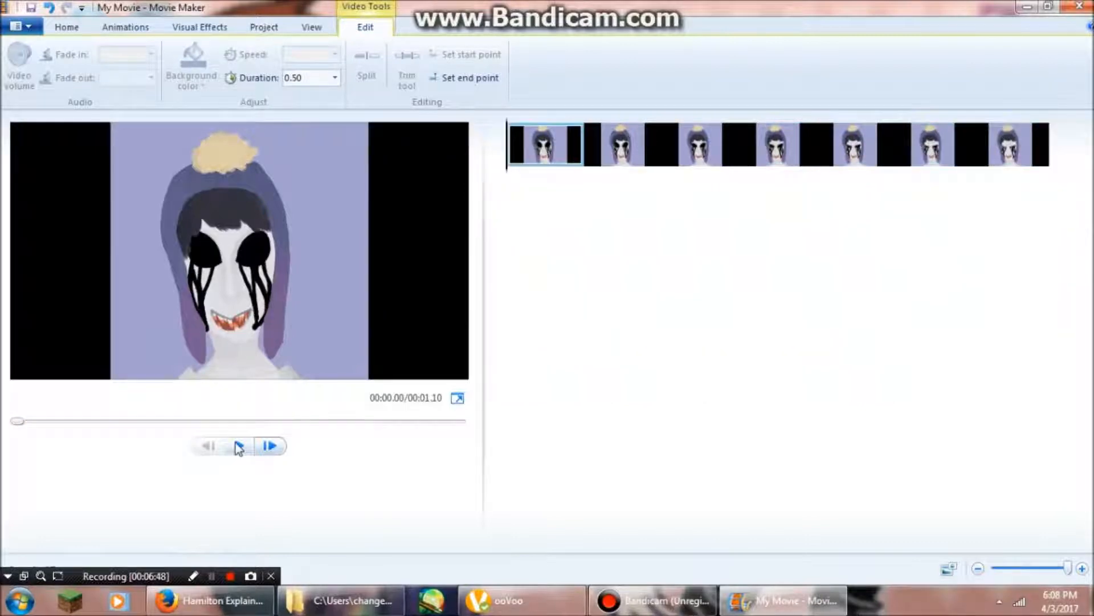
- Play the seven-frame animation from its first clip to check the eye closing, and replay it once
{"action": "left_click", "coordinate": [239, 446]}
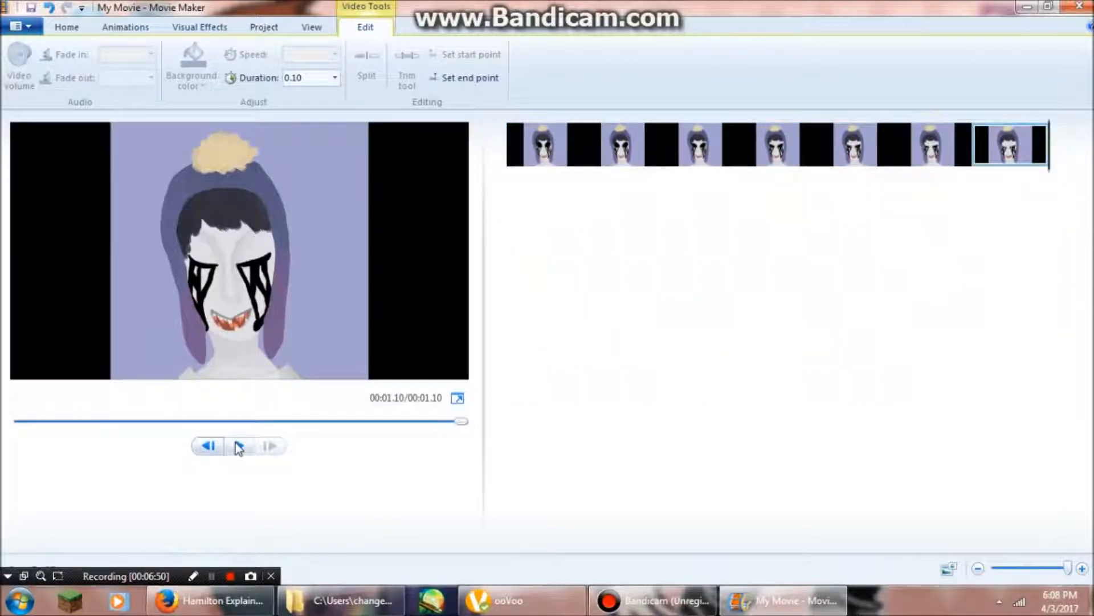
{"action": "left_click", "coordinate": [528, 203]}
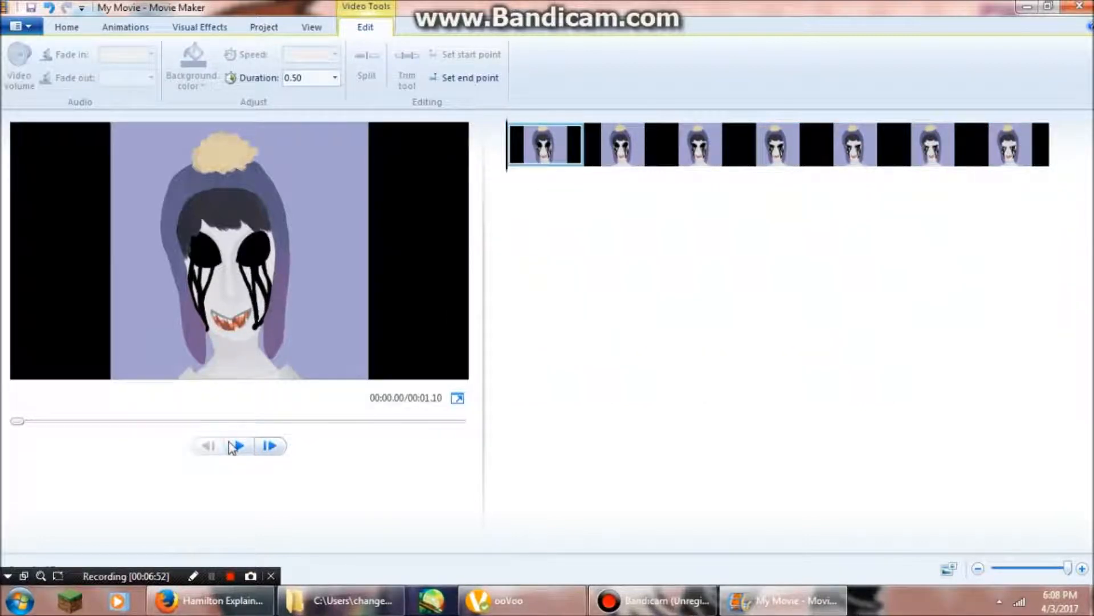
{"action": "left_click", "coordinate": [251, 446]}
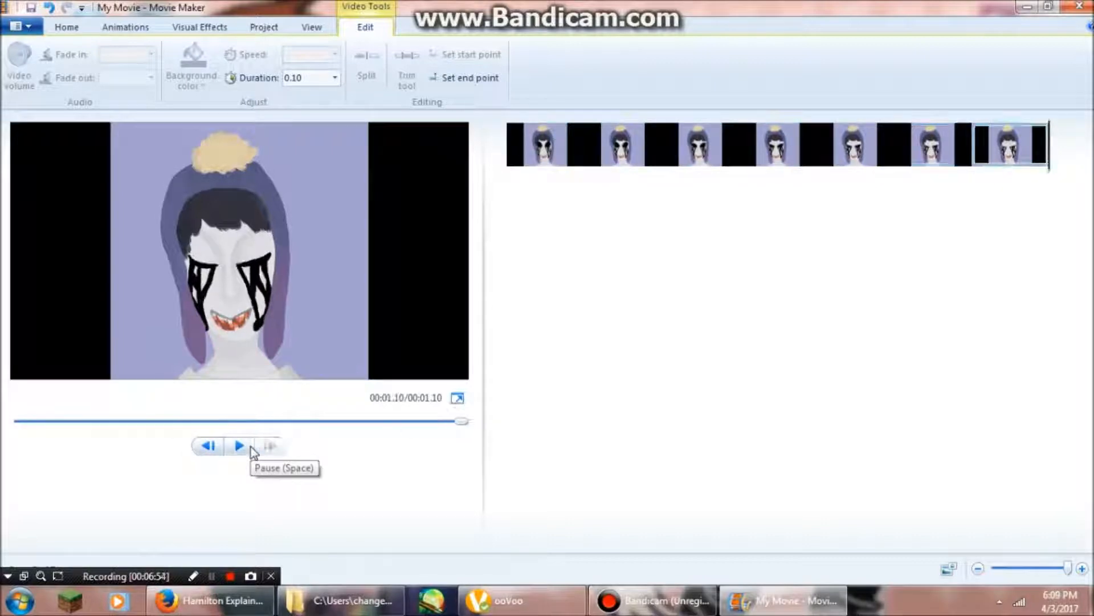
- Append 6.png and 5.png, in that order, from the Pmvs > Animation tutorial folder to the end of the movie
{"action": "left_click", "coordinate": [67, 27]}
{"action": "left_click", "coordinate": [113, 57]}
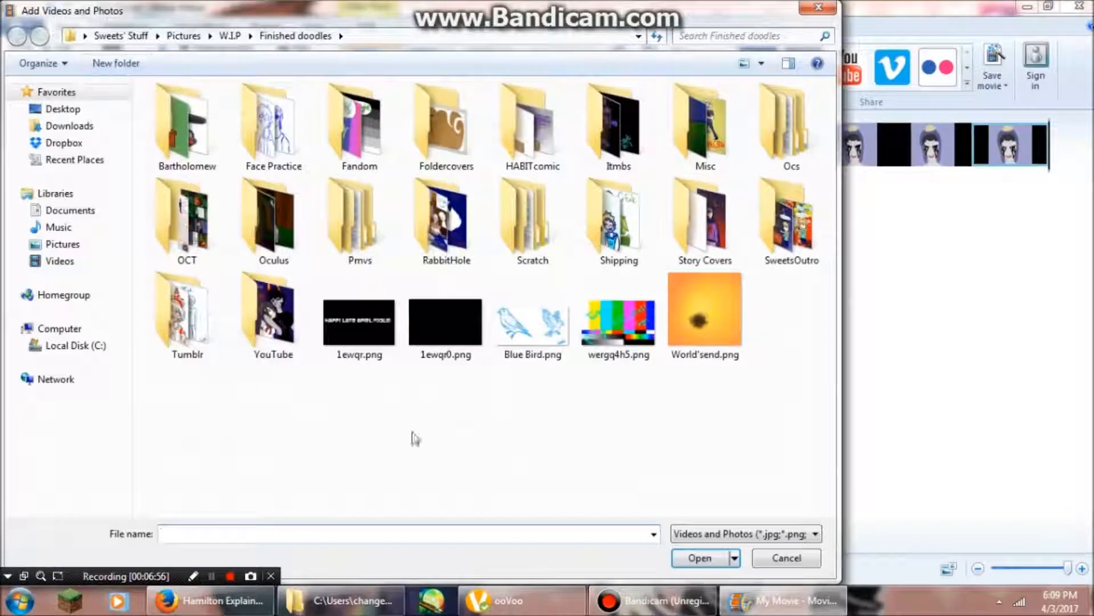
{"action": "double_click", "coordinate": [350, 239]}
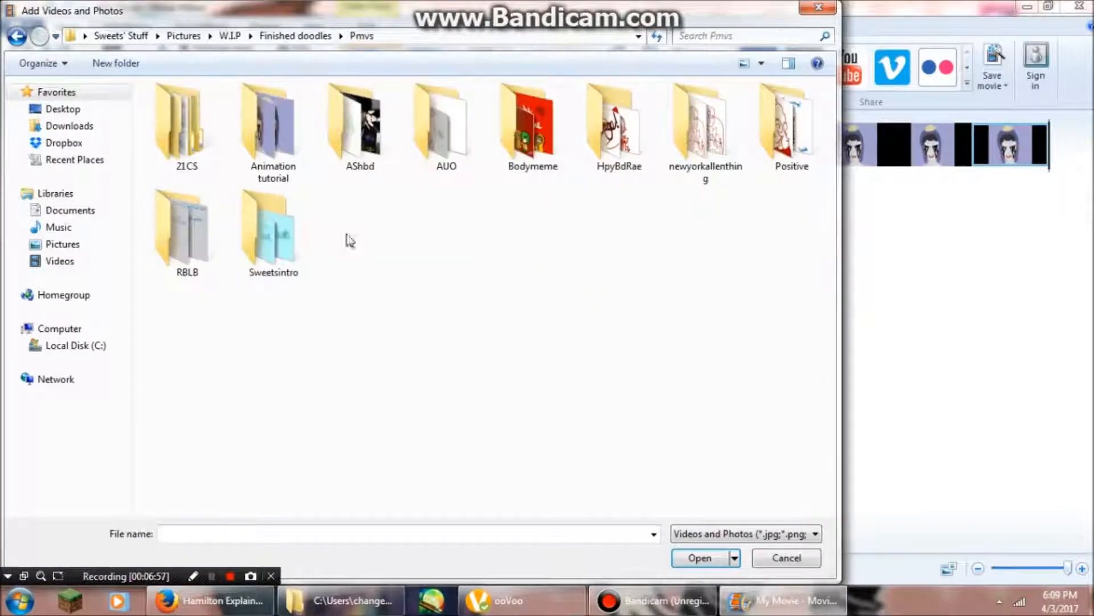
{"action": "double_click", "coordinate": [279, 134]}
{"action": "double_click", "coordinate": [650, 117]}
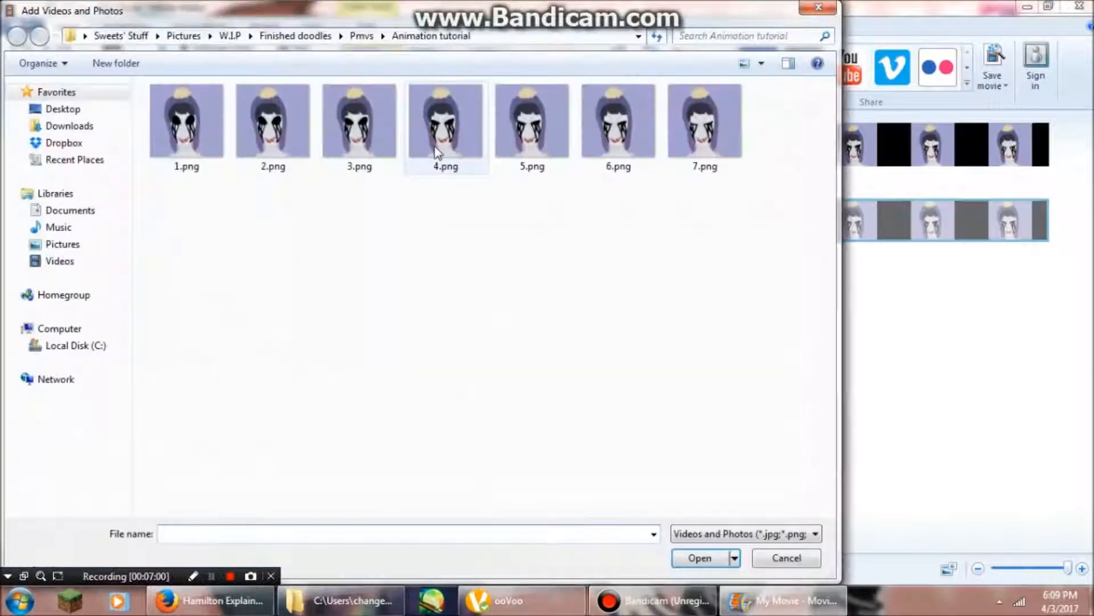
{"action": "left_click", "coordinate": [436, 149]}
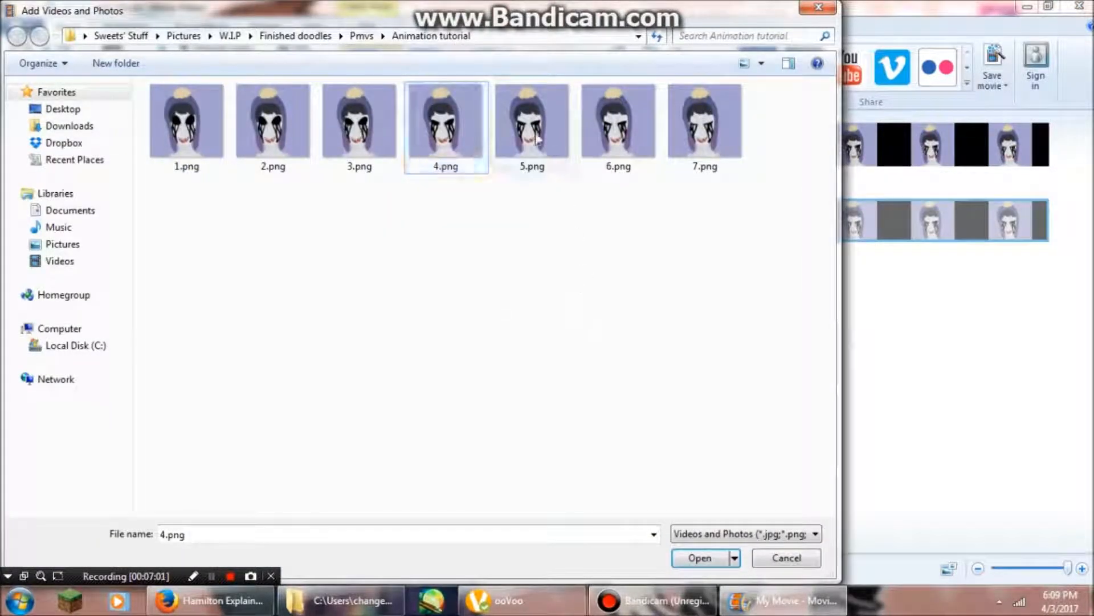
{"action": "double_click", "coordinate": [513, 149]}
- Append 4.png, 3.png, 2.png and 1.png one by one so the frames run in reverse order
{"action": "left_click", "coordinate": [113, 66]}
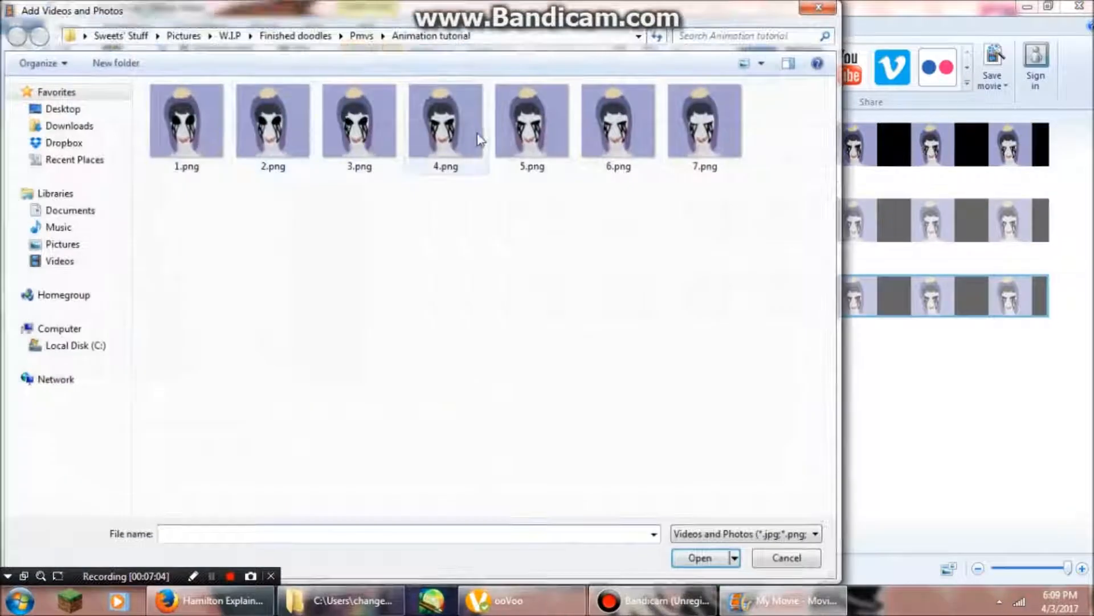
{"action": "double_click", "coordinate": [444, 136]}
{"action": "left_click", "coordinate": [116, 62]}
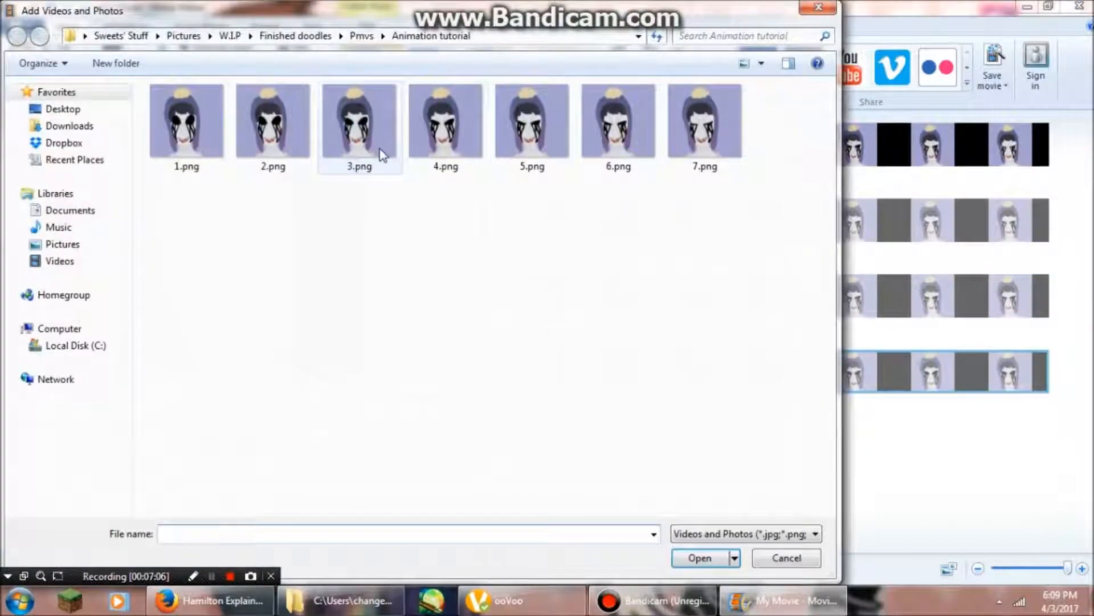
{"action": "double_click", "coordinate": [391, 135]}
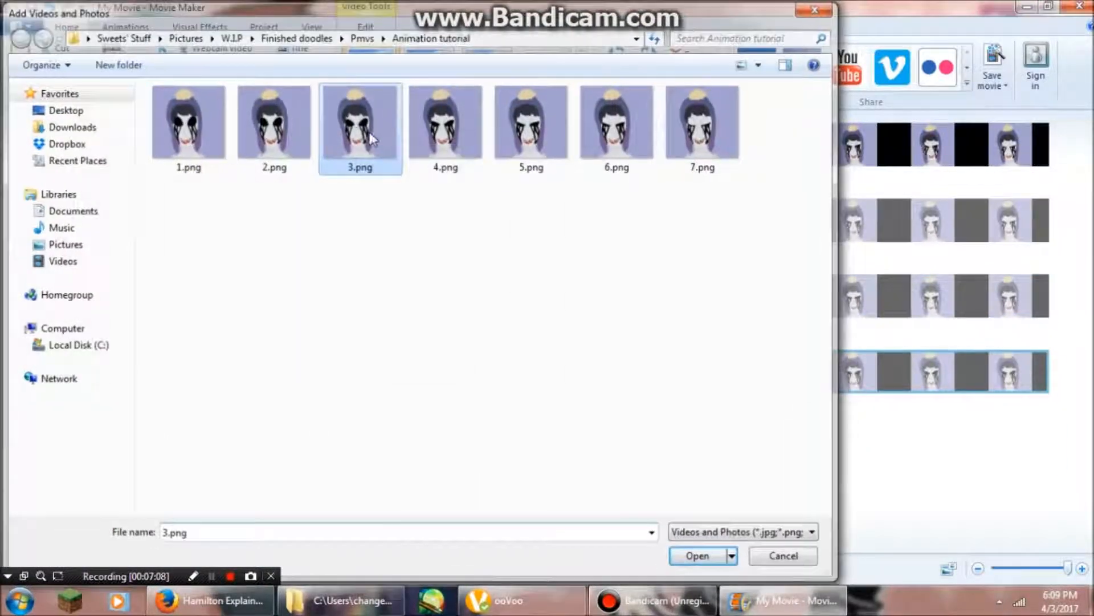
{"action": "left_click", "coordinate": [102, 57]}
{"action": "double_click", "coordinate": [297, 127]}
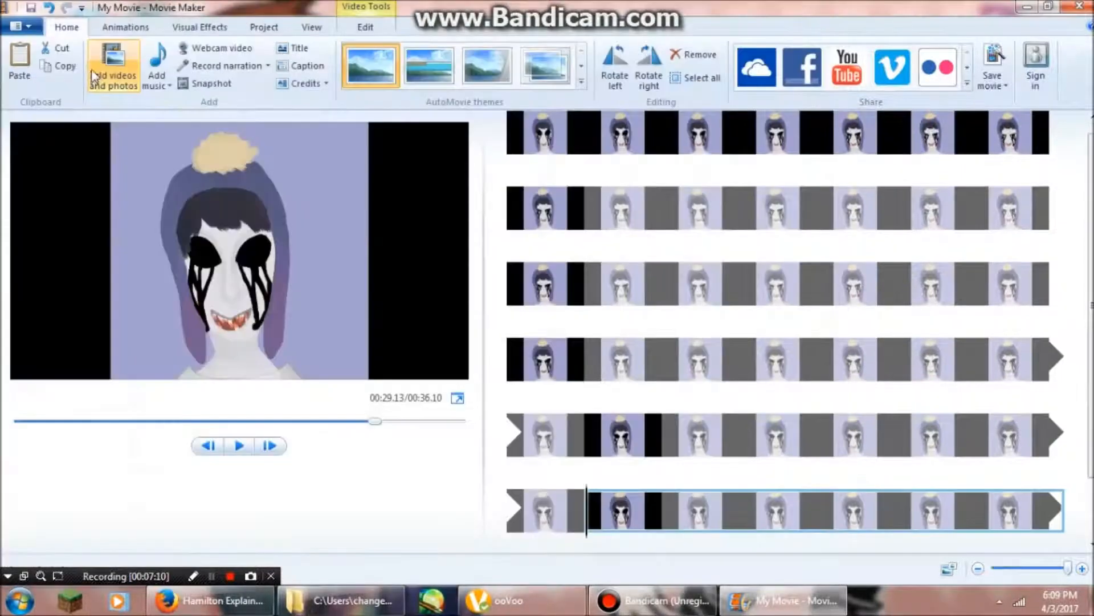
{"action": "left_click", "coordinate": [113, 65]}
{"action": "double_click", "coordinate": [178, 161]}
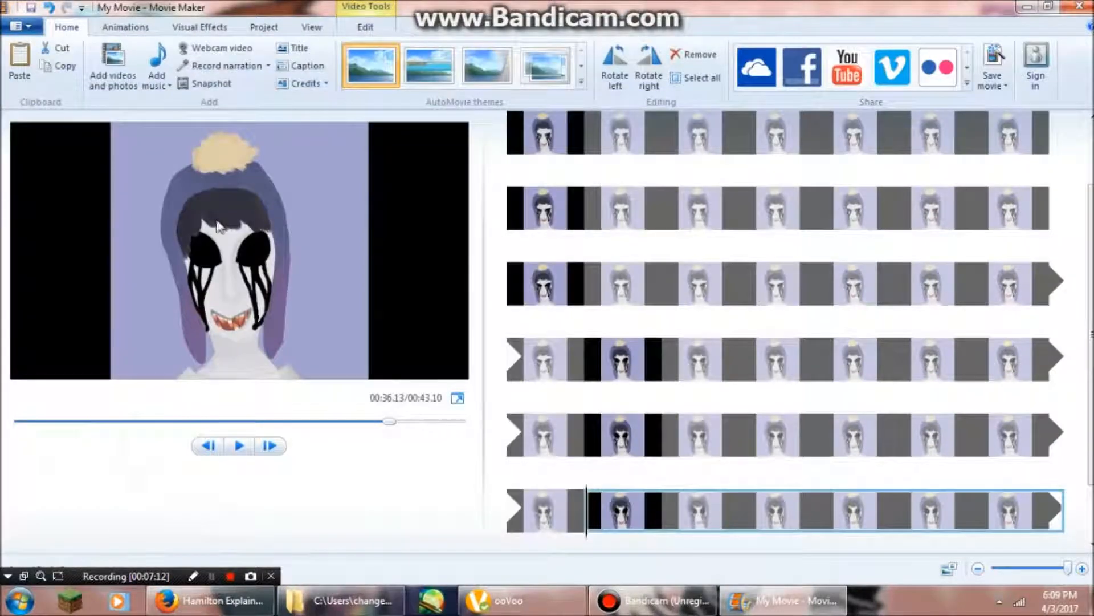
- Set the duration of the first clip in the appended reverse sequence to 0.10 seconds
{"action": "scroll", "coordinate": [646, 338], "scroll_direction": "up", "scroll_amount": 1}
{"action": "left_click", "coordinate": [570, 225]}
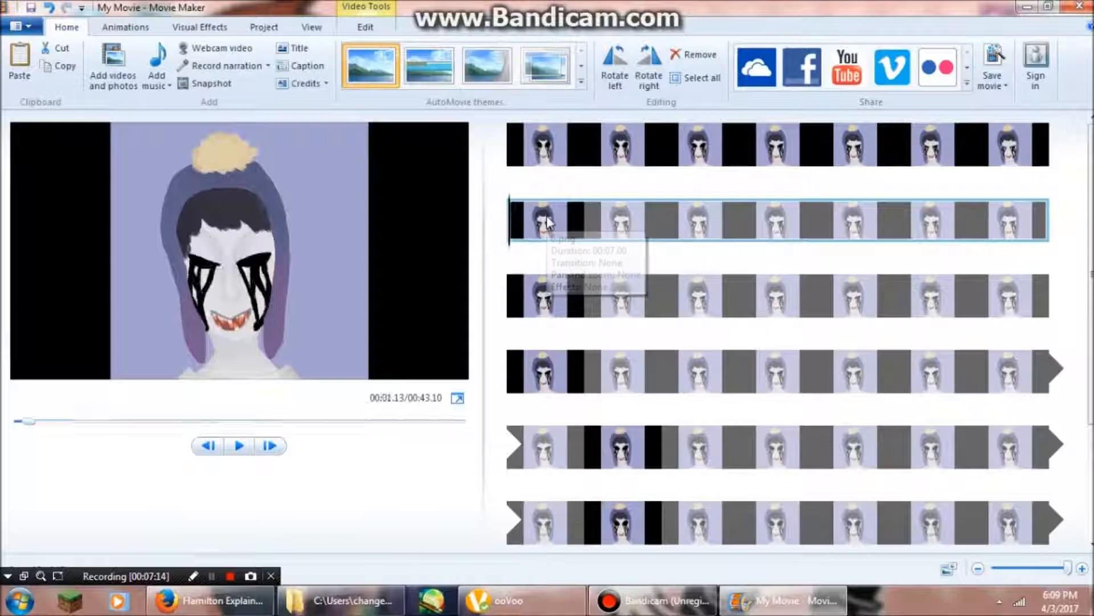
{"action": "left_click", "coordinate": [364, 28]}
{"action": "left_click", "coordinate": [316, 78]}
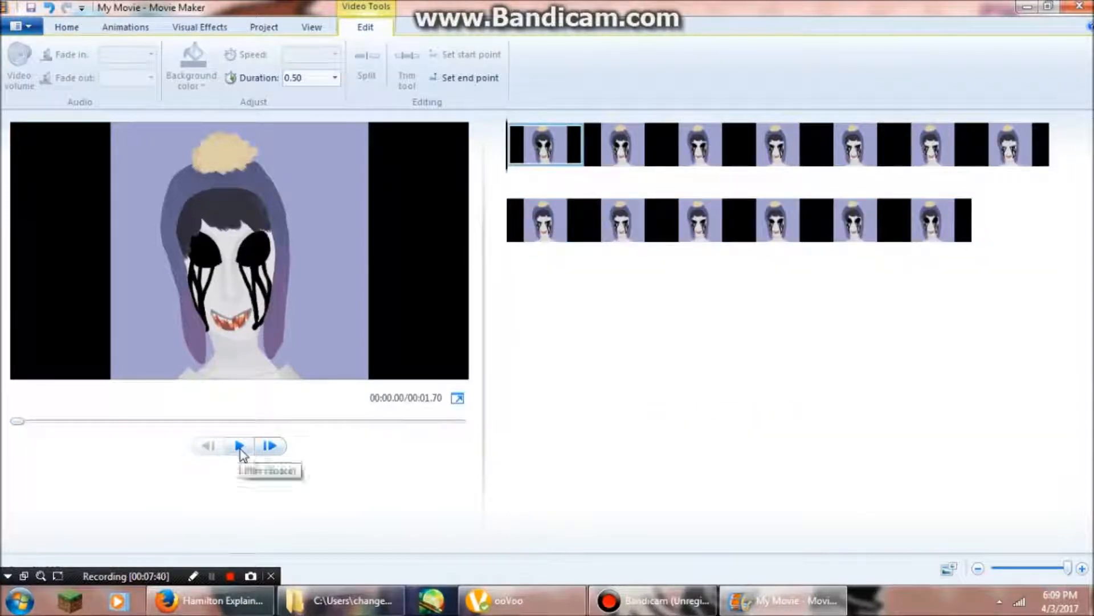
- Set the duration of the closed-eye clip, the seventh one, to 0.15 seconds and preview the whole animation
{"action": "left_click", "coordinate": [239, 448]}
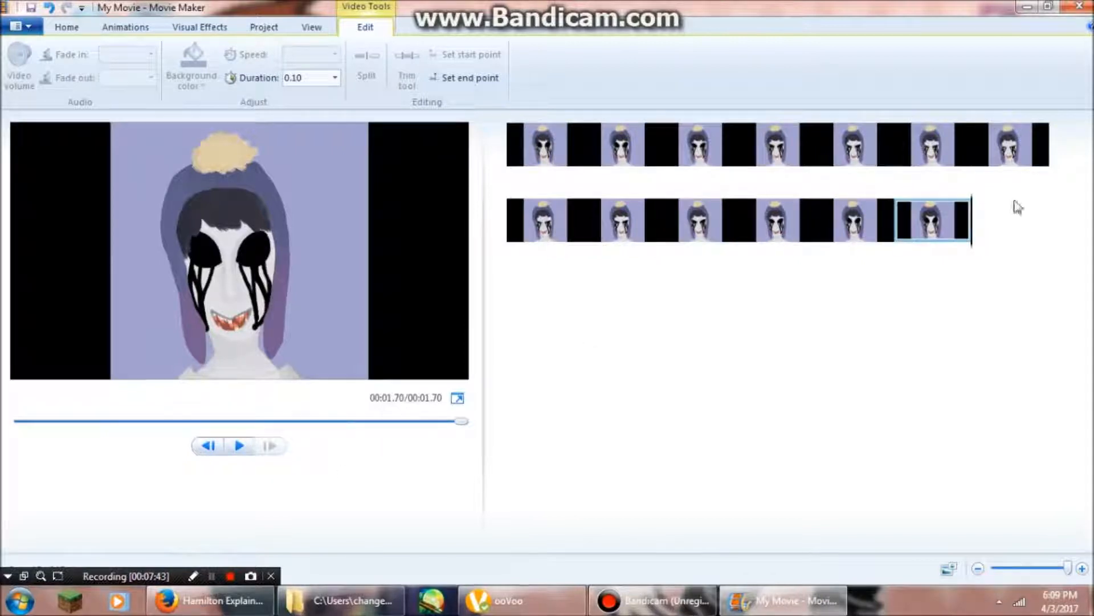
{"action": "left_click", "coordinate": [998, 143]}
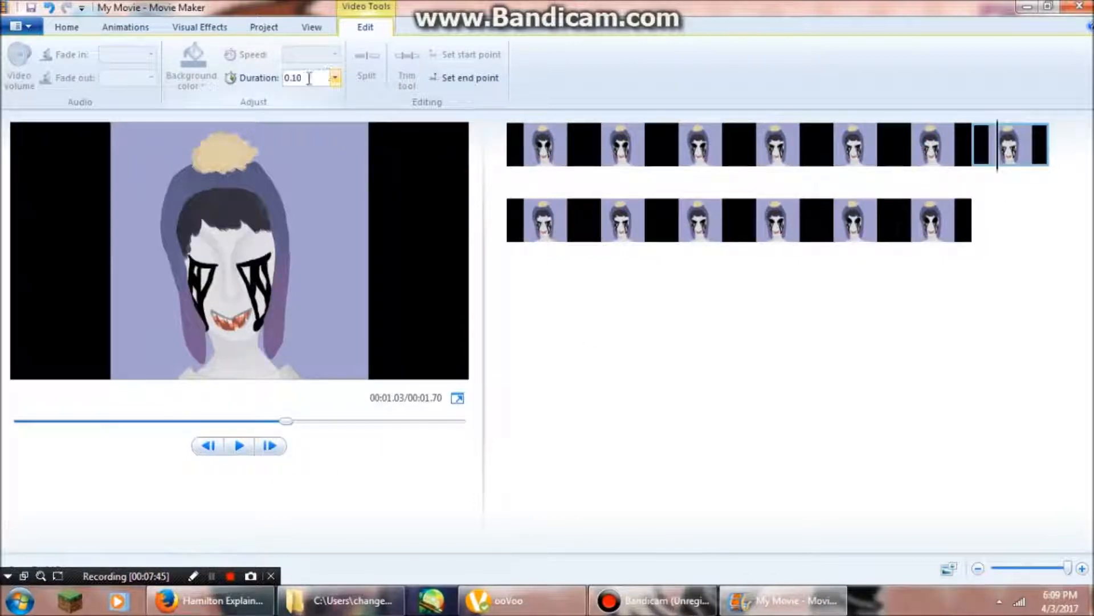
{"action": "key", "text": "BackSpace"}
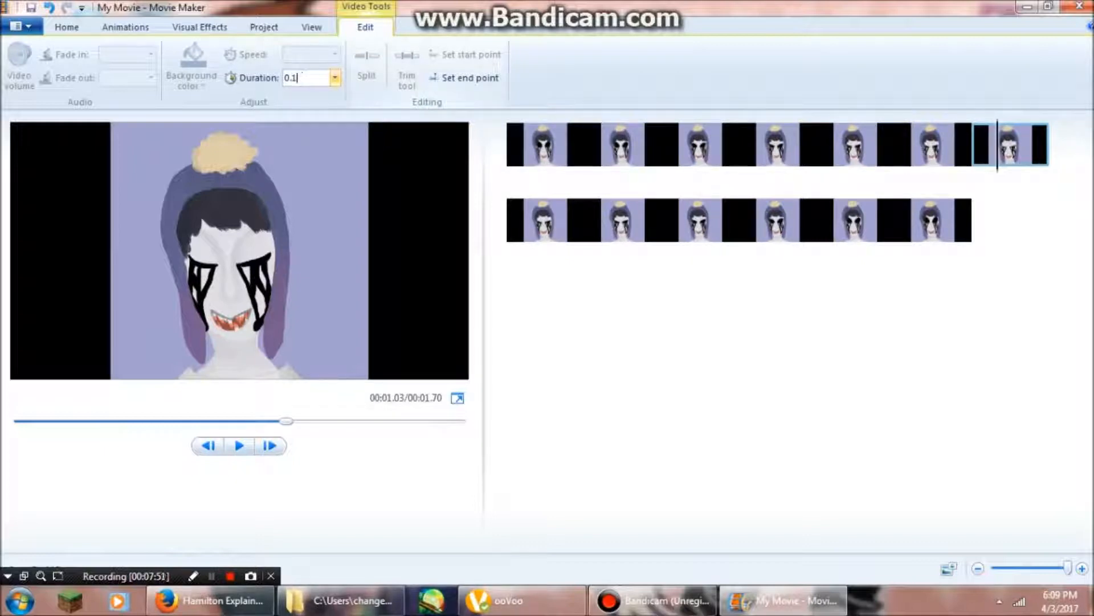
{"action": "key", "text": "Return"}
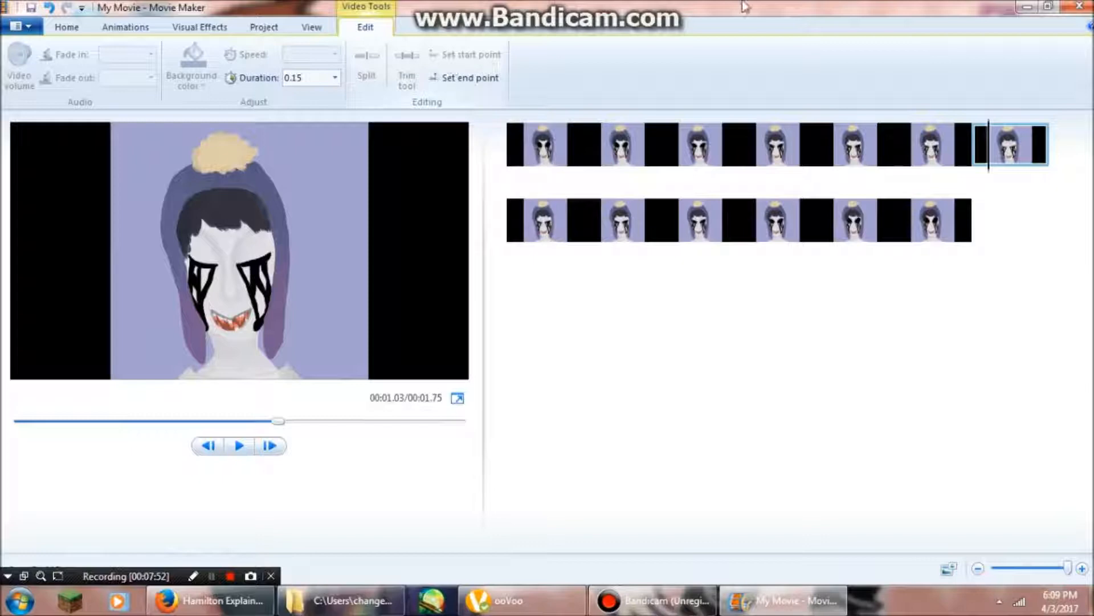
{"action": "left_click", "coordinate": [536, 146]}
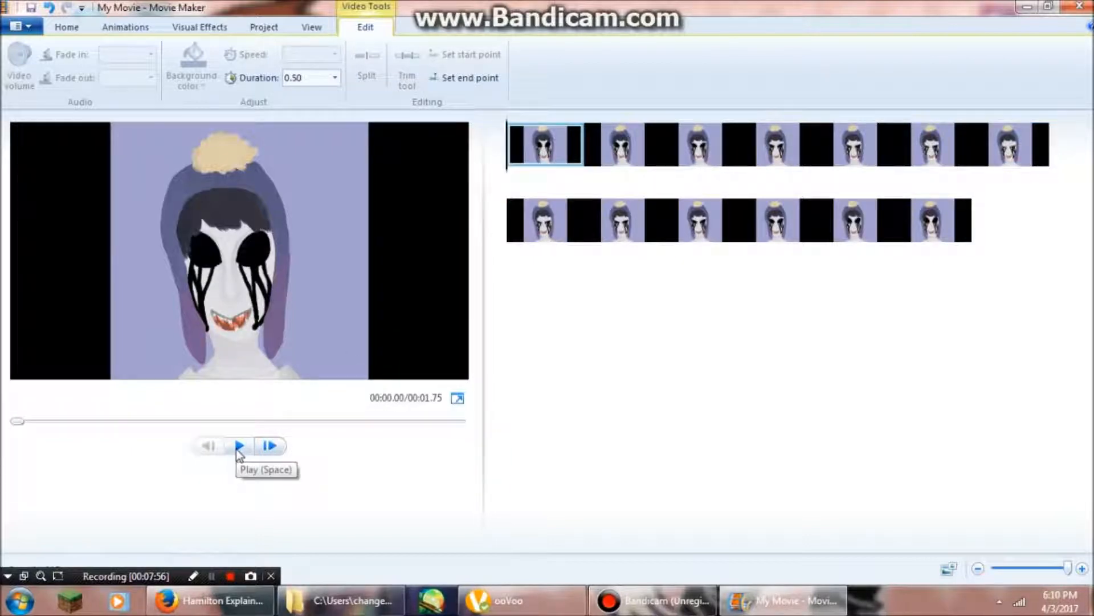
{"action": "left_click", "coordinate": [237, 450]}
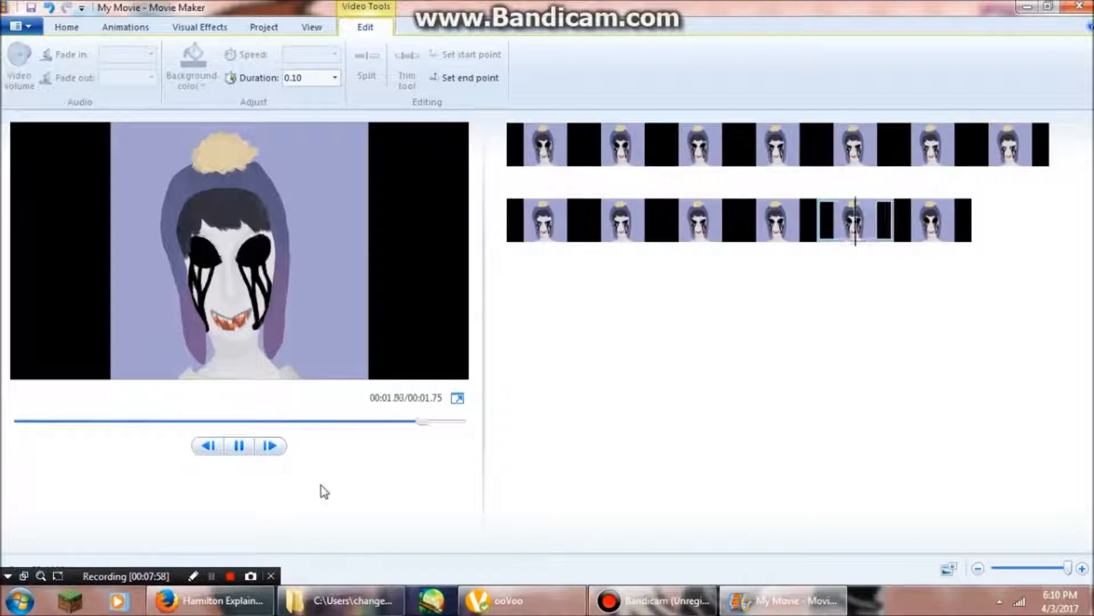
- Export the movie with the high-definition display setting as Animation Tutorial-animation.mp4 and dismiss the completion dialog
{"action": "left_click", "coordinate": [67, 26]}
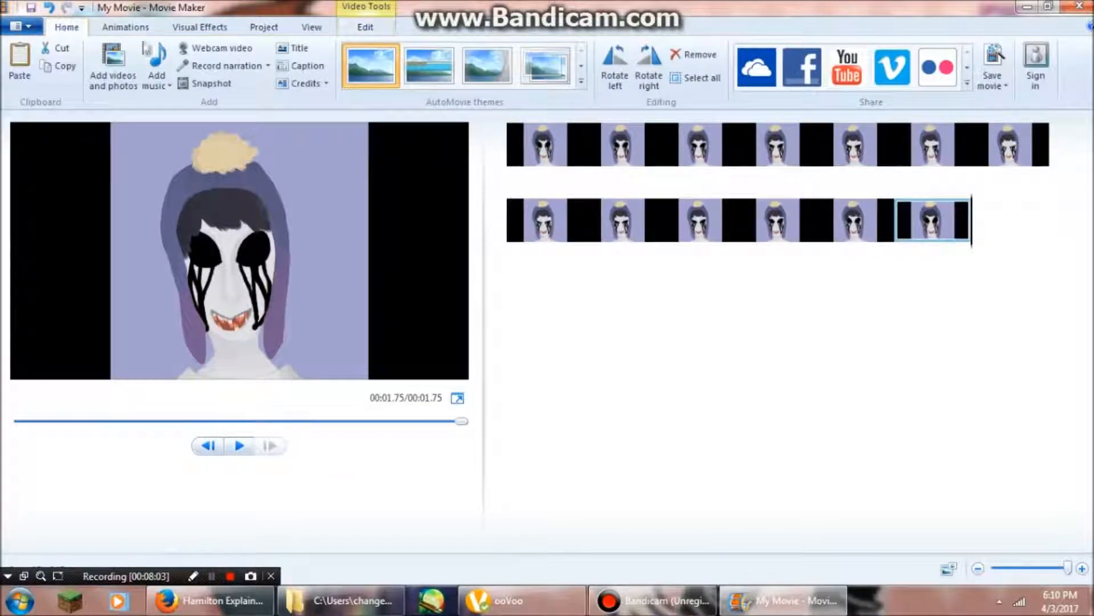
{"action": "left_click", "coordinate": [991, 87]}
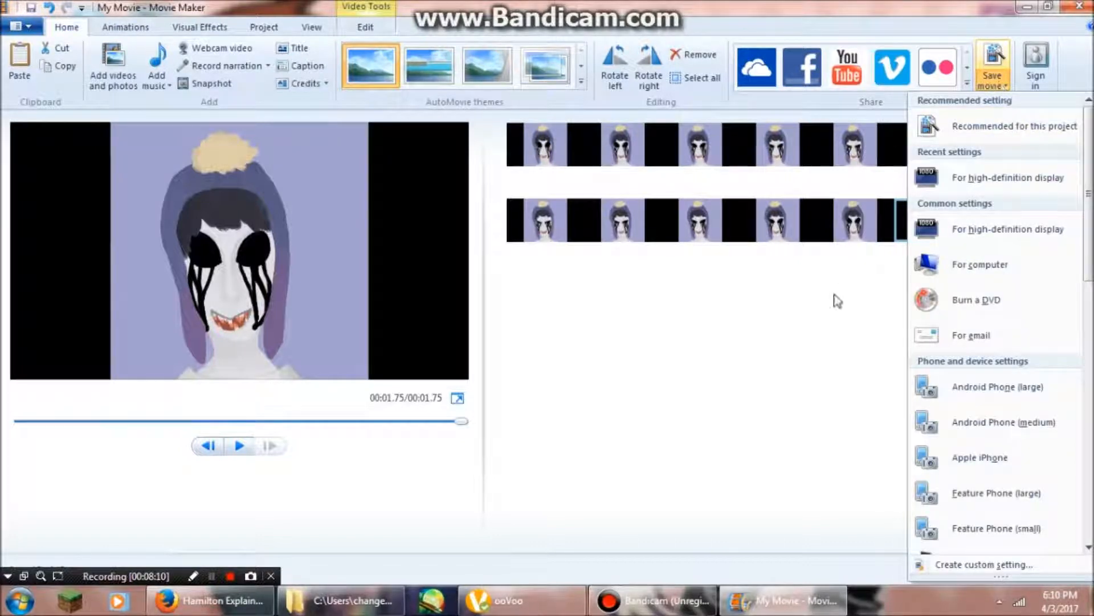
{"action": "left_click", "coordinate": [836, 274]}
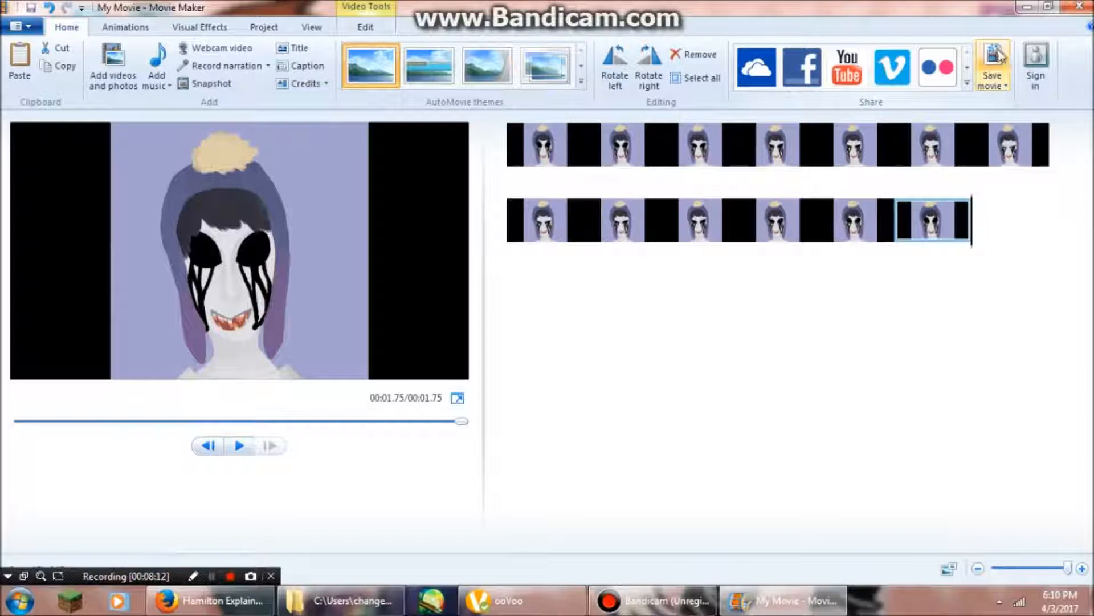
{"action": "left_click", "coordinate": [997, 84]}
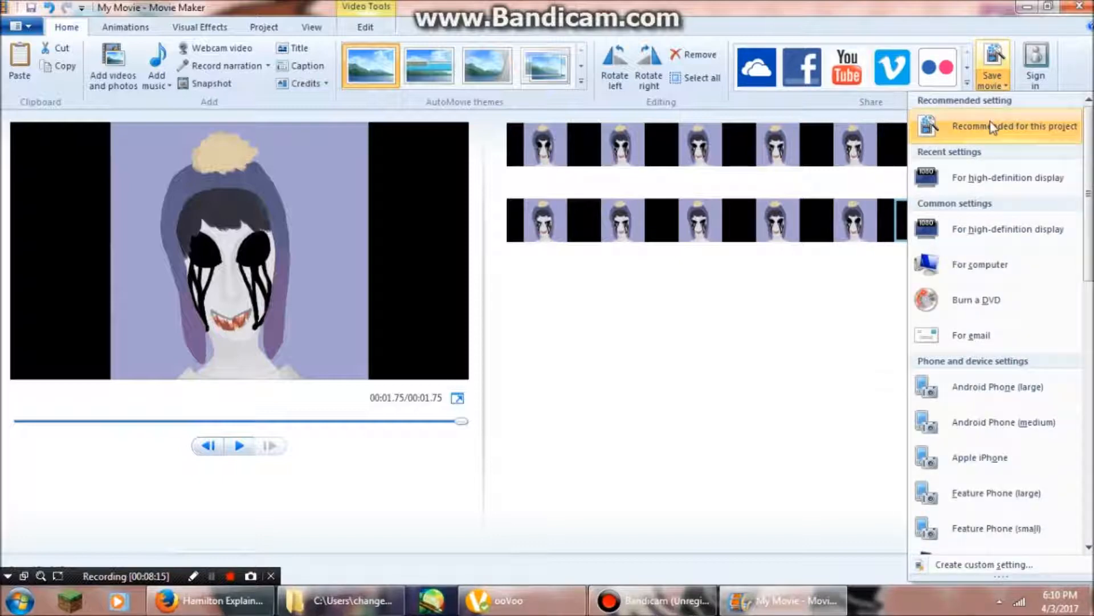
{"action": "left_click", "coordinate": [975, 178]}
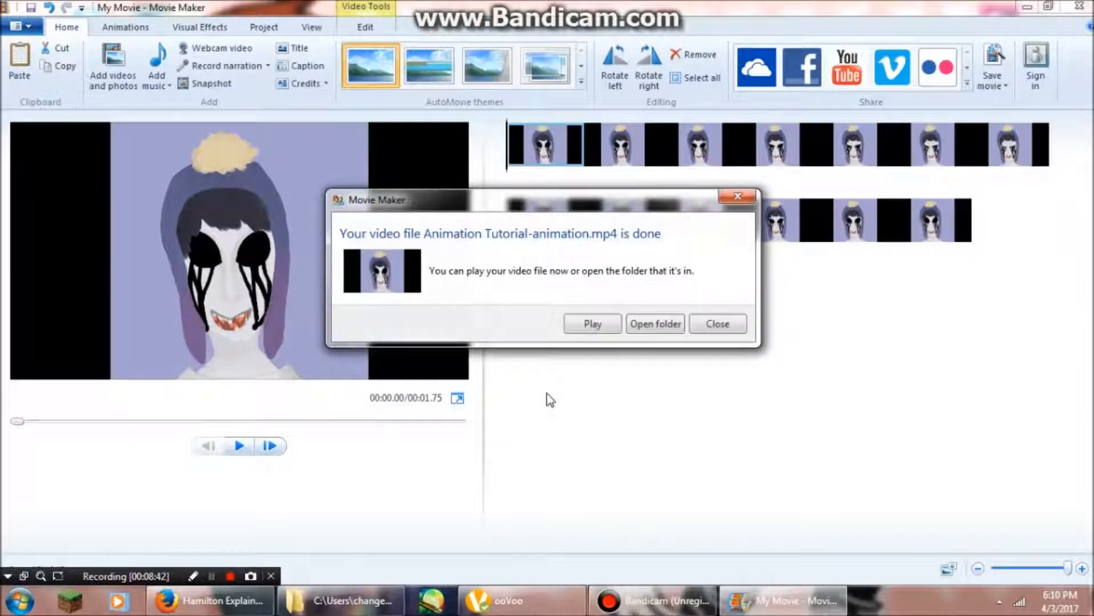
{"action": "left_click", "coordinate": [712, 324]}
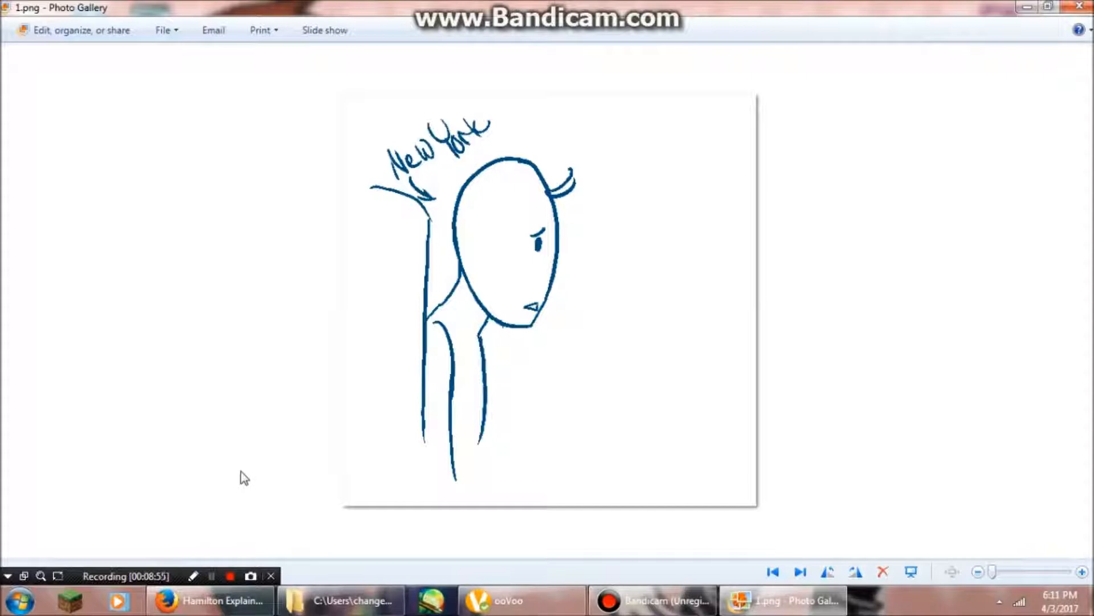
- Examine the blue sketch 1.png in Photo Gallery up close around the character's mouth and chin line
{"action": "scroll", "coordinate": [484, 345], "scroll_direction": "up", "scroll_amount": 3}
{"action": "scroll", "coordinate": [483, 337], "scroll_direction": "down", "scroll_amount": 3}
{"action": "scroll", "coordinate": [482, 336], "scroll_direction": "up", "scroll_amount": 2}
{"action": "scroll", "coordinate": [513, 310], "scroll_direction": "down", "scroll_amount": 2}
{"action": "scroll", "coordinate": [519, 316], "scroll_direction": "up", "scroll_amount": 8}
{"action": "scroll", "coordinate": [525, 313], "scroll_direction": "up", "scroll_amount": 2}
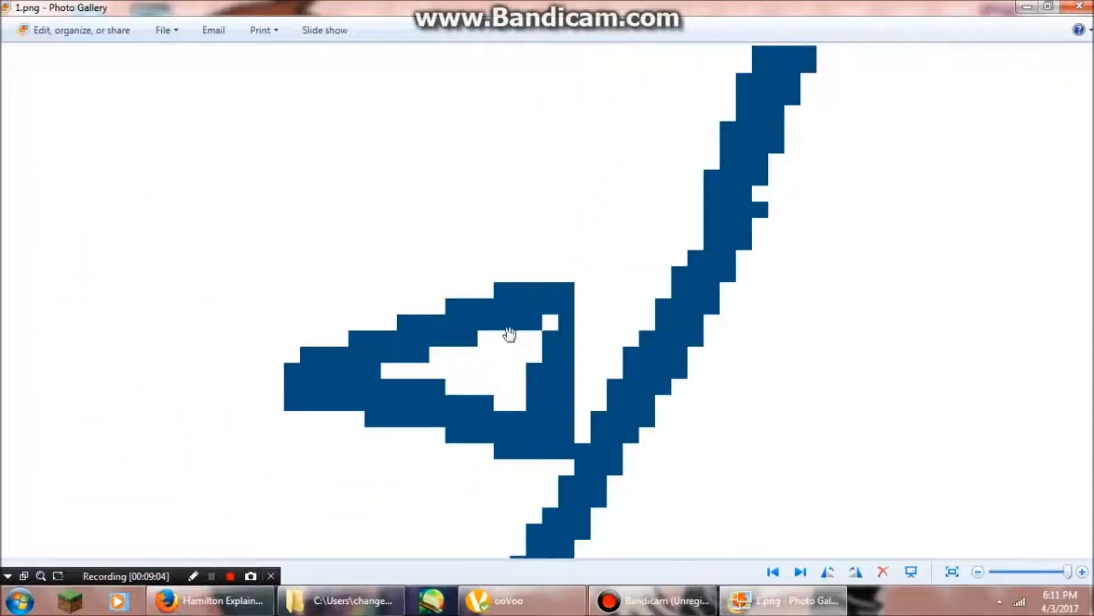
{"action": "scroll", "coordinate": [552, 361], "scroll_direction": "down", "scroll_amount": 4}
{"action": "scroll", "coordinate": [528, 247], "scroll_direction": "up", "scroll_amount": 4}
{"action": "scroll", "coordinate": [529, 246], "scroll_direction": "up", "scroll_amount": 2}
{"action": "left_click_drag", "start_coordinate": [407, 103], "coordinate": [500, 516]}
{"action": "left_click_drag", "start_coordinate": [475, 228], "coordinate": [513, 331]}
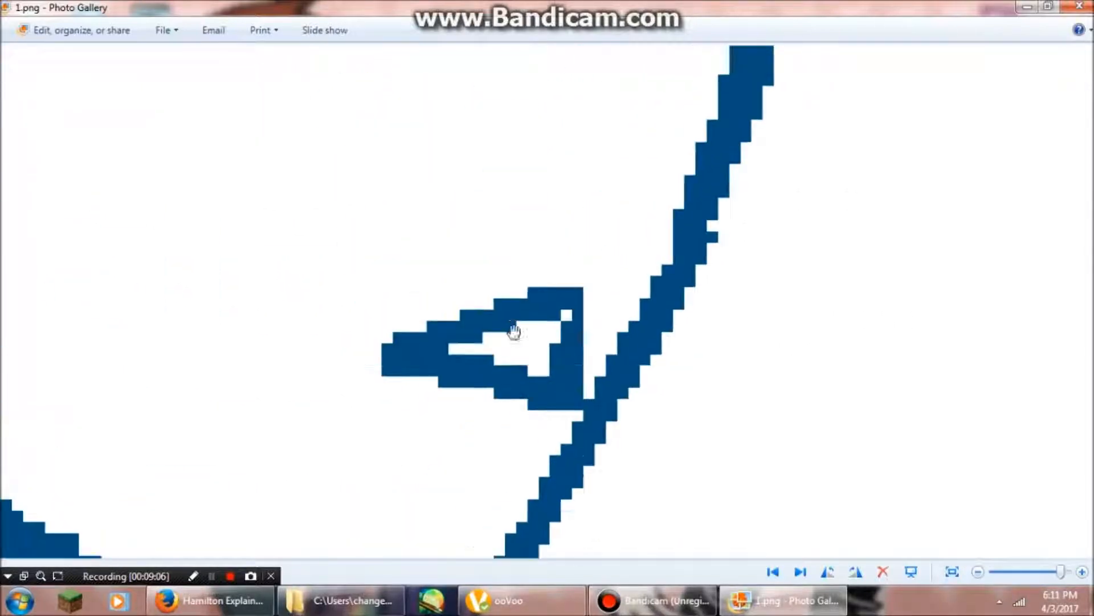
{"action": "scroll", "coordinate": [521, 340], "scroll_direction": "down", "scroll_amount": 1}
{"action": "scroll", "coordinate": [493, 283], "scroll_direction": "up", "scroll_amount": 2}
{"action": "left_click_drag", "start_coordinate": [584, 463], "coordinate": [560, 335]}
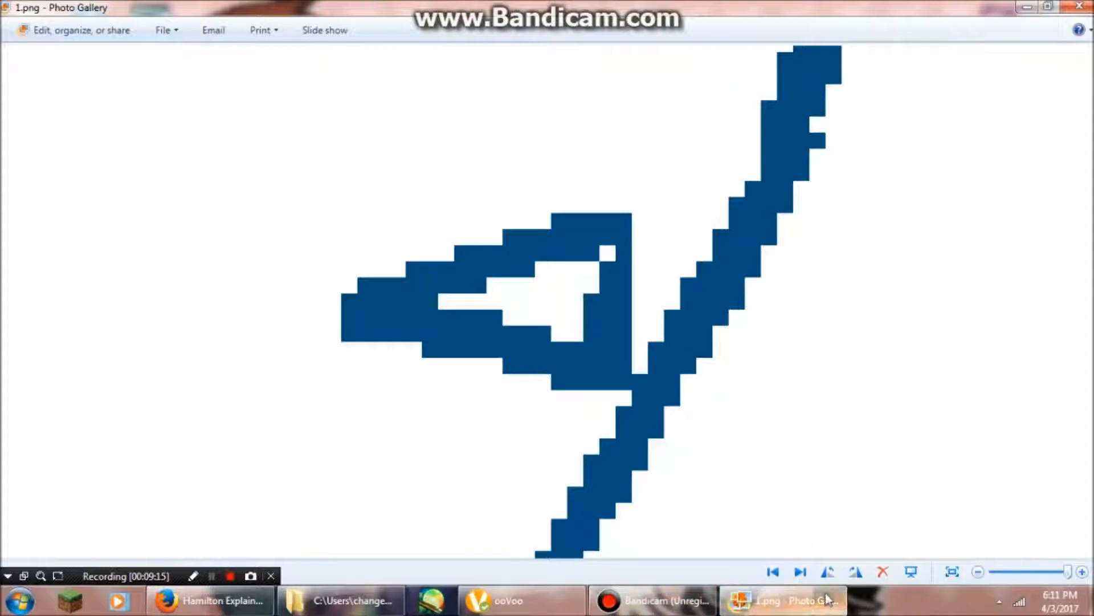
- Look through the numbered line-art frames from 1.png through 35.png and on until the sequence wraps back to 1.png
{"action": "left_click", "coordinate": [800, 569]}
{"action": "left_click", "coordinate": [800, 573]}
{"action": "left_click", "coordinate": [798, 575]}
{"action": "left_click", "coordinate": [797, 575]}
{"action": "left_click", "coordinate": [797, 574]}
{"action": "left_click", "coordinate": [797, 575]}
{"action": "left_click", "coordinate": [798, 575]}
{"action": "left_click", "coordinate": [797, 574]}
{"action": "left_click", "coordinate": [797, 574]}
{"action": "left_click", "coordinate": [797, 574]}
{"action": "left_click", "coordinate": [797, 575]}
{"action": "left_click", "coordinate": [797, 574]}
{"action": "left_click", "coordinate": [797, 575]}
{"action": "left_click", "coordinate": [798, 575]}
{"action": "left_click", "coordinate": [797, 574]}
{"action": "left_click", "coordinate": [798, 574]}
{"action": "left_click", "coordinate": [798, 574]}
{"action": "left_click", "coordinate": [798, 574]}
{"action": "left_click", "coordinate": [800, 571]}
{"action": "left_click", "coordinate": [799, 571]}
{"action": "left_click", "coordinate": [800, 572]}
{"action": "left_click", "coordinate": [799, 572]}
{"action": "left_click", "coordinate": [799, 572]}
{"action": "left_click", "coordinate": [800, 571]}
{"action": "left_click", "coordinate": [800, 572]}
{"action": "left_click", "coordinate": [799, 572]}
{"action": "left_click", "coordinate": [800, 572]}
{"action": "left_click", "coordinate": [800, 572]}
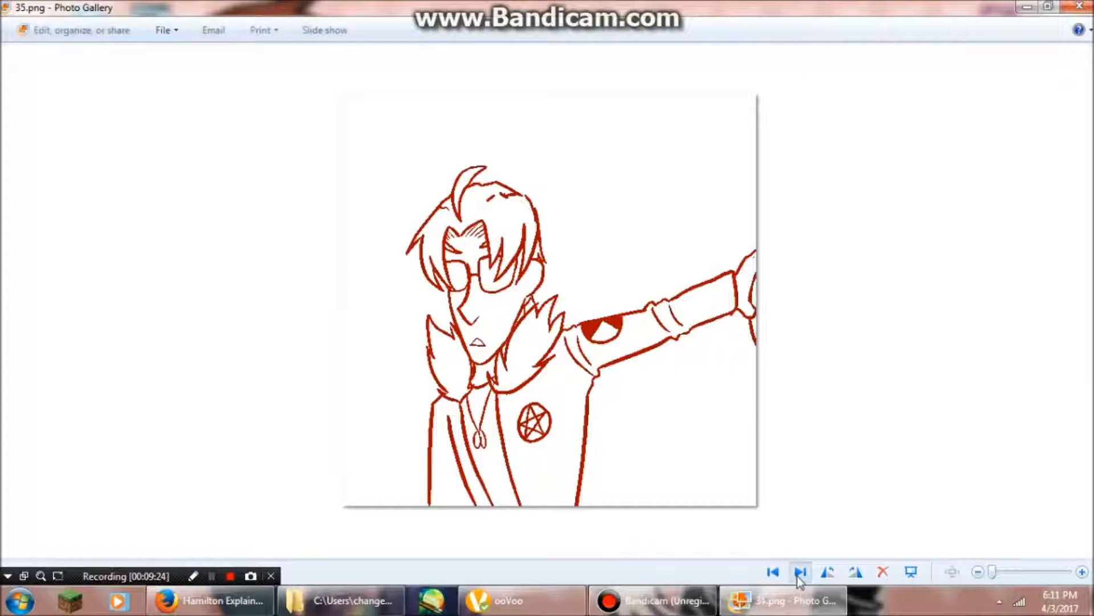
{"action": "left_click", "coordinate": [800, 572]}
{"action": "left_click", "coordinate": [799, 572]}
{"action": "left_click", "coordinate": [800, 572]}
{"action": "left_click", "coordinate": [800, 572]}
{"action": "left_click", "coordinate": [800, 572]}
{"action": "left_click", "coordinate": [800, 572]}
{"action": "left_click", "coordinate": [799, 572]}
{"action": "left_click", "coordinate": [799, 572]}
{"action": "left_click", "coordinate": [799, 575]}
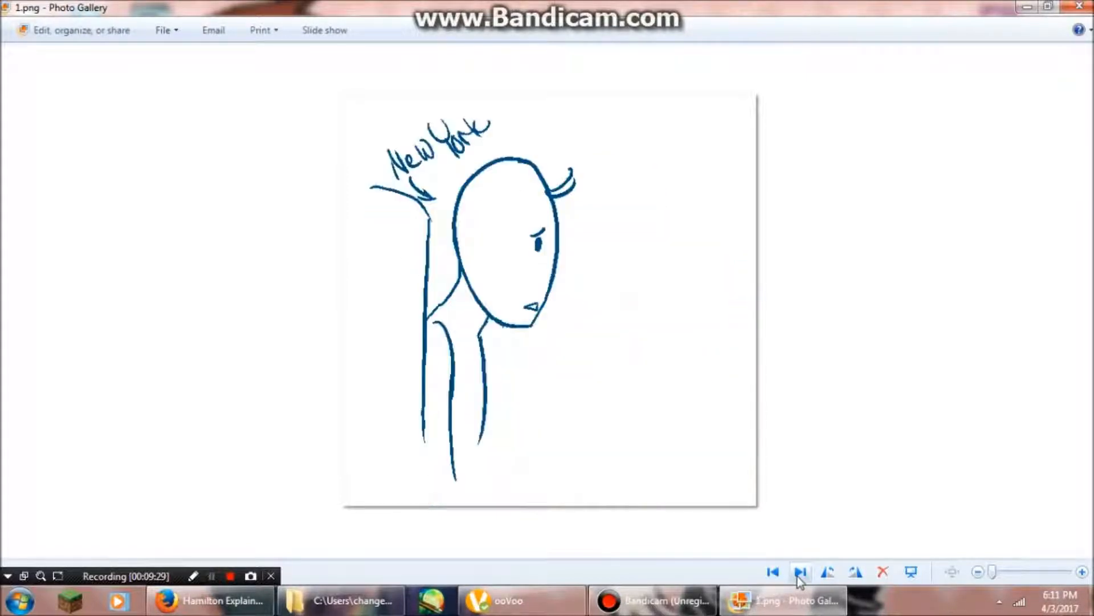
- Examine the blue New York sketch 1.png up close, restore its full view and close the picture
{"action": "scroll", "coordinate": [500, 300], "scroll_direction": "up", "scroll_amount": 3}
{"action": "scroll", "coordinate": [498, 295], "scroll_direction": "up", "scroll_amount": 2}
{"action": "scroll", "coordinate": [498, 298], "scroll_direction": "down", "scroll_amount": 5}
{"action": "left_click", "coordinate": [1079, 6]}
{"action": "scroll", "coordinate": [849, 493], "scroll_direction": "down", "scroll_amount": 1}
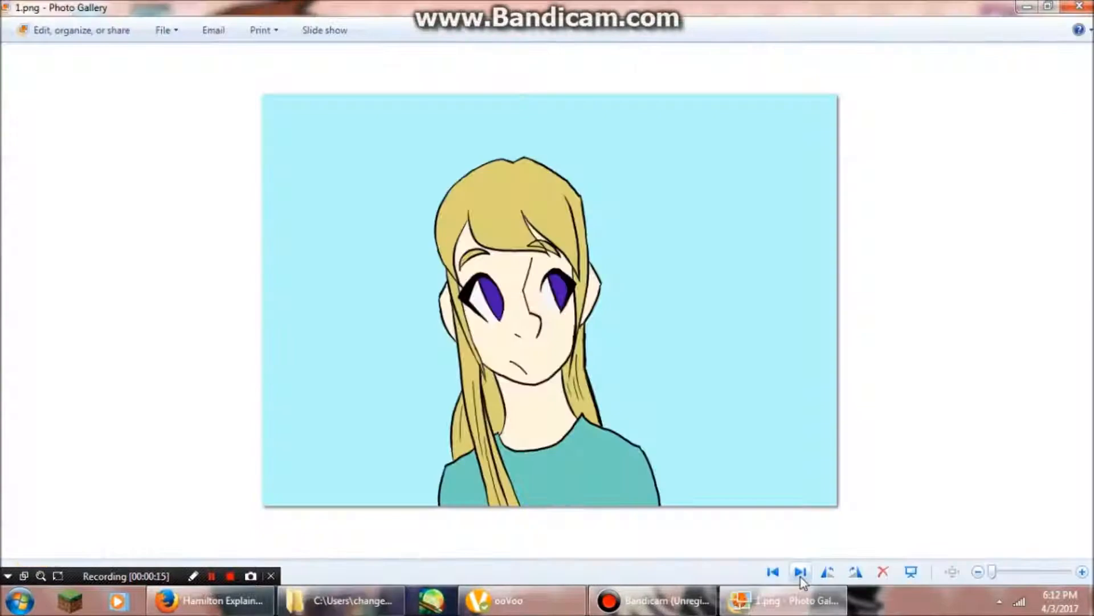
- Look through the coloured Sweetsintro frames one by one from 1.png to 28.png, following the eye, head and lettering changes
{"action": "left_click", "coordinate": [801, 573]}
{"action": "left_click", "coordinate": [800, 573]}
{"action": "left_click", "coordinate": [800, 577]}
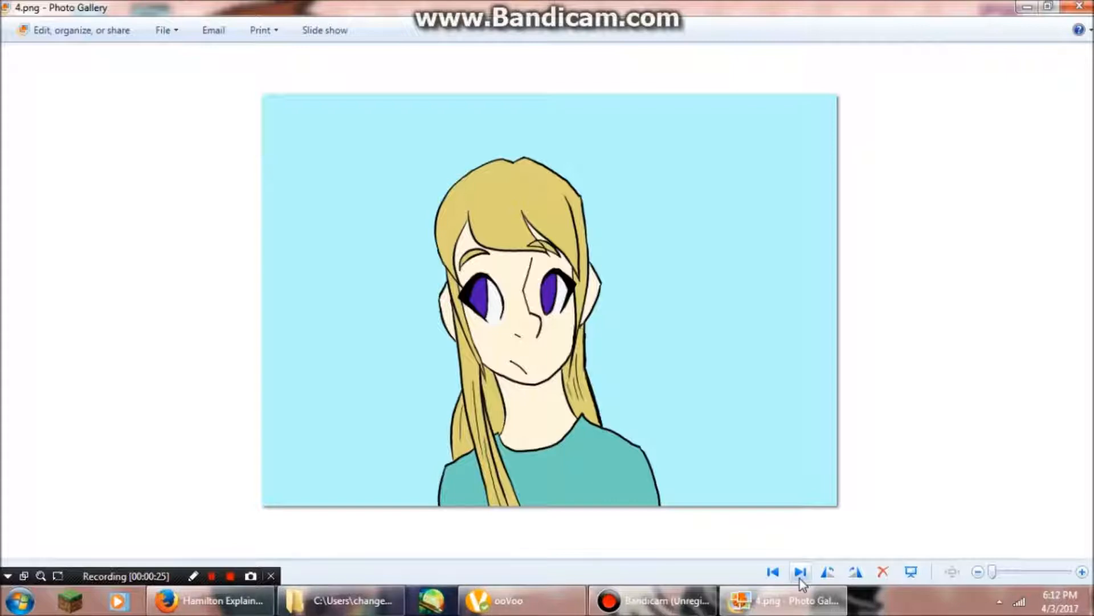
{"action": "left_click", "coordinate": [801, 573]}
{"action": "left_click", "coordinate": [801, 572]}
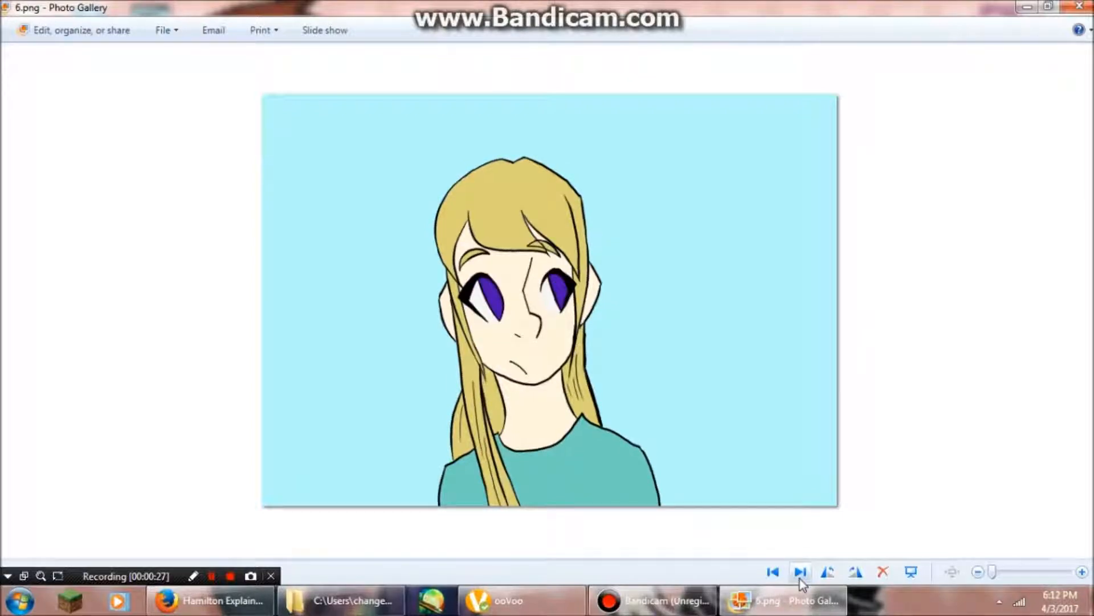
{"action": "left_click", "coordinate": [801, 573]}
{"action": "left_click", "coordinate": [800, 573]}
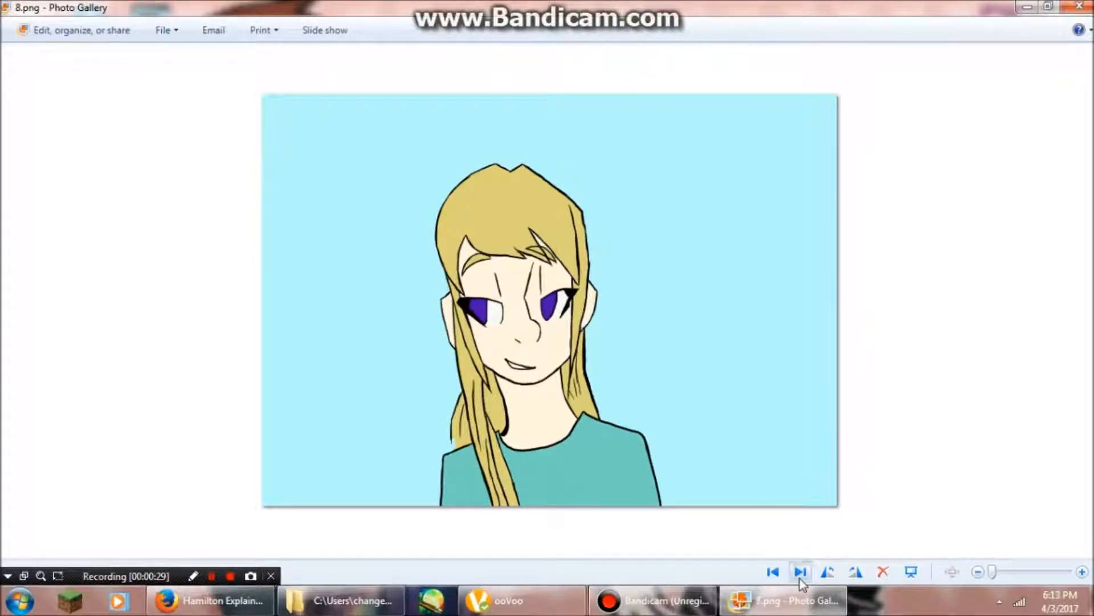
{"action": "left_click", "coordinate": [801, 573]}
{"action": "left_click", "coordinate": [800, 573]}
{"action": "left_click", "coordinate": [801, 573]}
{"action": "left_click", "coordinate": [800, 573]}
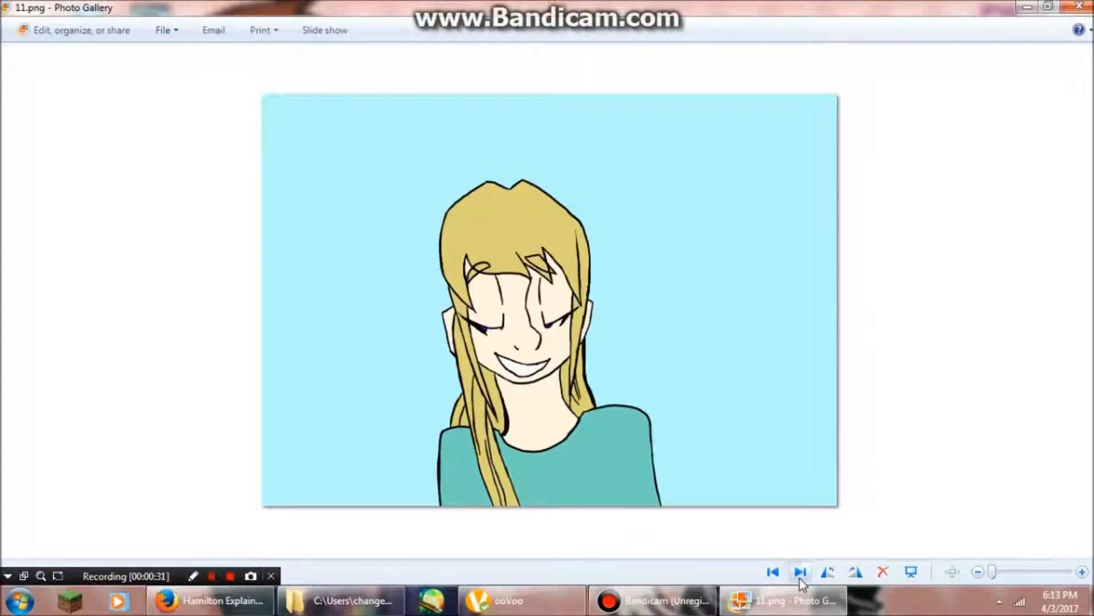
{"action": "left_click", "coordinate": [800, 572]}
{"action": "left_click", "coordinate": [801, 573]}
{"action": "left_click", "coordinate": [801, 572]}
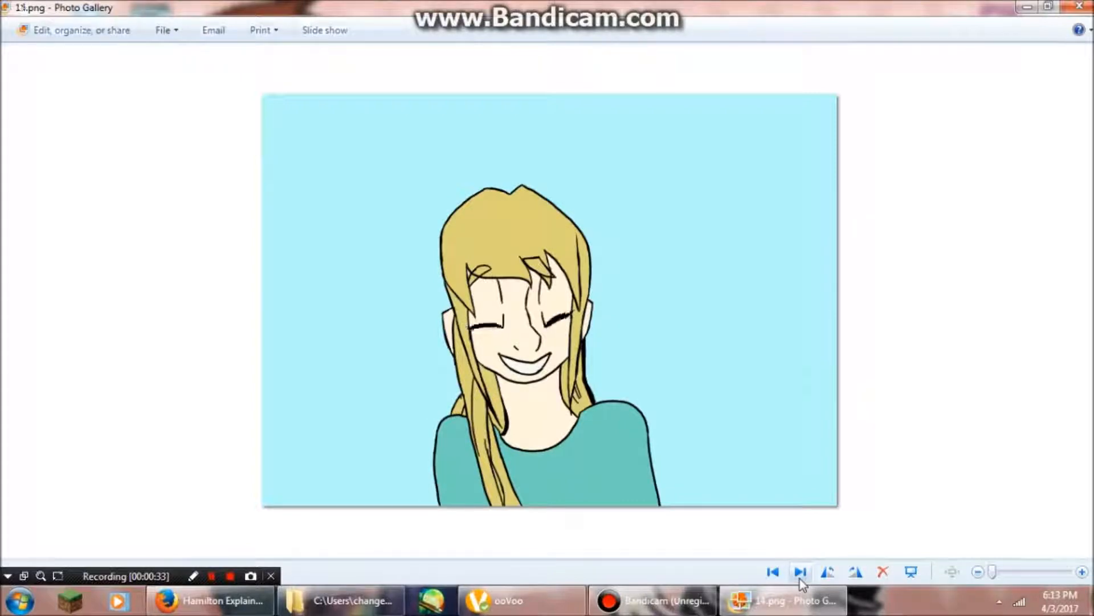
{"action": "left_click", "coordinate": [801, 573]}
{"action": "left_click", "coordinate": [800, 573]}
{"action": "left_click", "coordinate": [801, 573]}
{"action": "left_click", "coordinate": [801, 573]}
{"action": "left_click", "coordinate": [801, 573]}
{"action": "left_click", "coordinate": [800, 573]}
{"action": "left_click", "coordinate": [801, 573]}
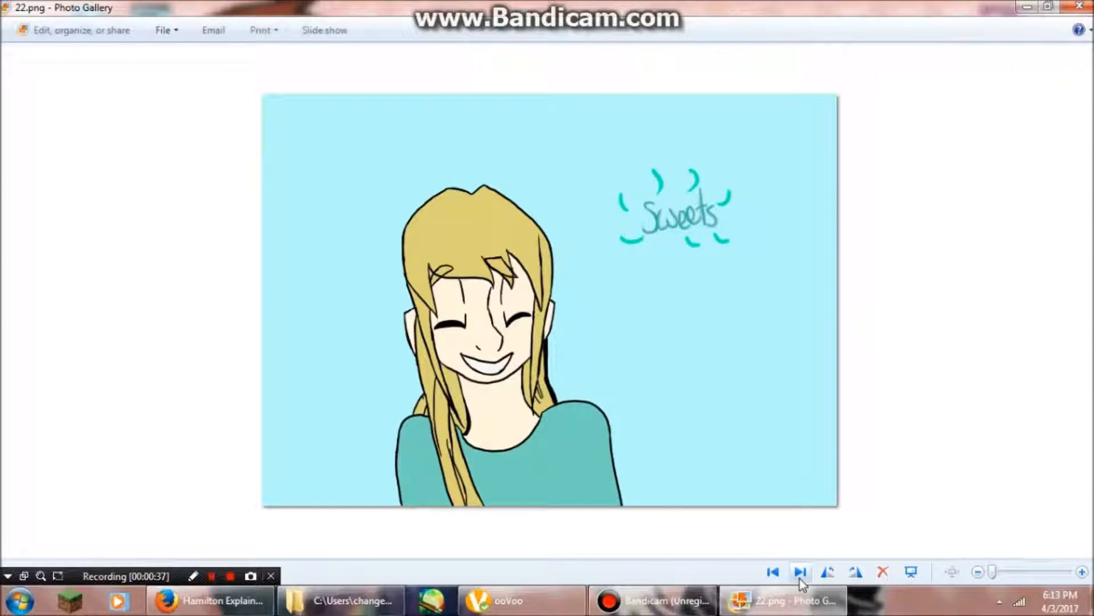
{"action": "left_click", "coordinate": [801, 573]}
{"action": "left_click", "coordinate": [800, 573]}
{"action": "left_click", "coordinate": [801, 573]}
{"action": "left_click", "coordinate": [800, 573]}
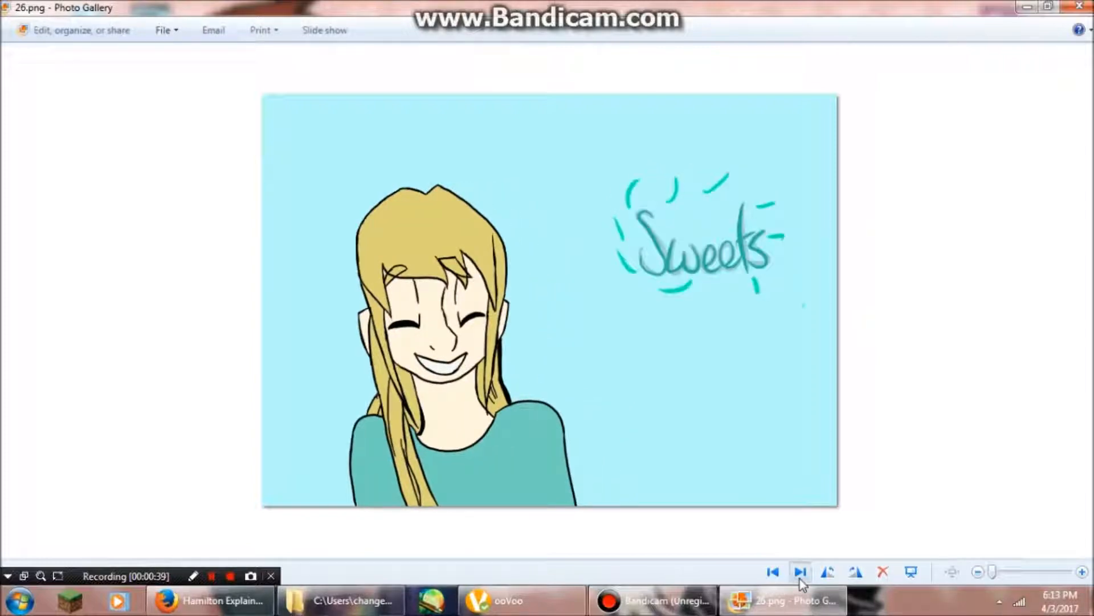
{"action": "left_click", "coordinate": [801, 573]}
{"action": "left_click", "coordinate": [801, 573]}
{"action": "left_click", "coordinate": [801, 573]}
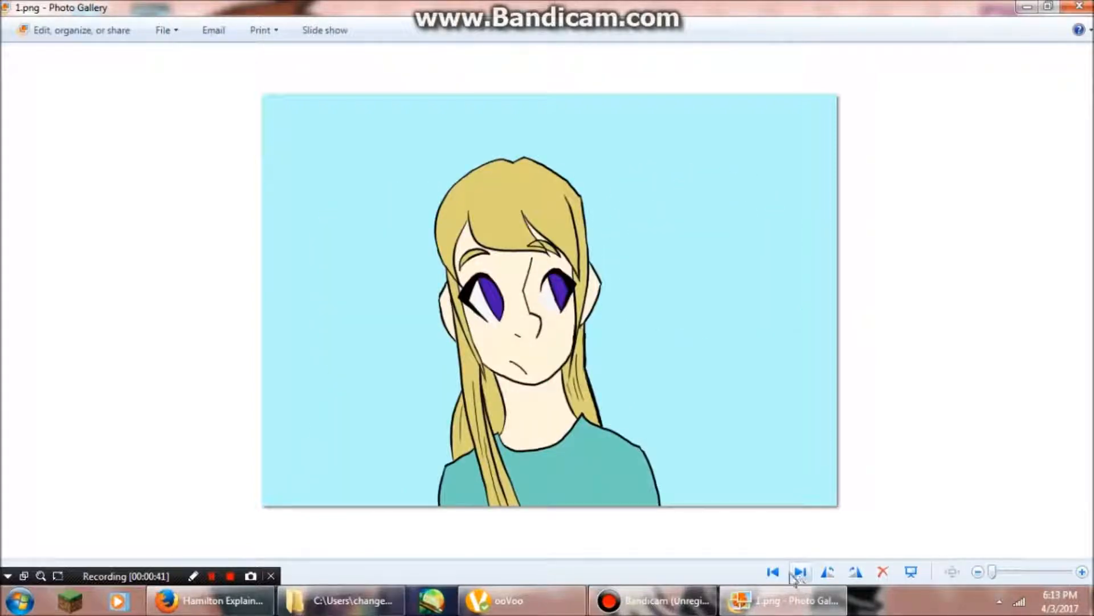
- Return to the last frame 28.png, examine its Sweets lettering up close, and close the picture and the Sweetsintro folder
{"action": "left_click", "coordinate": [773, 572]}
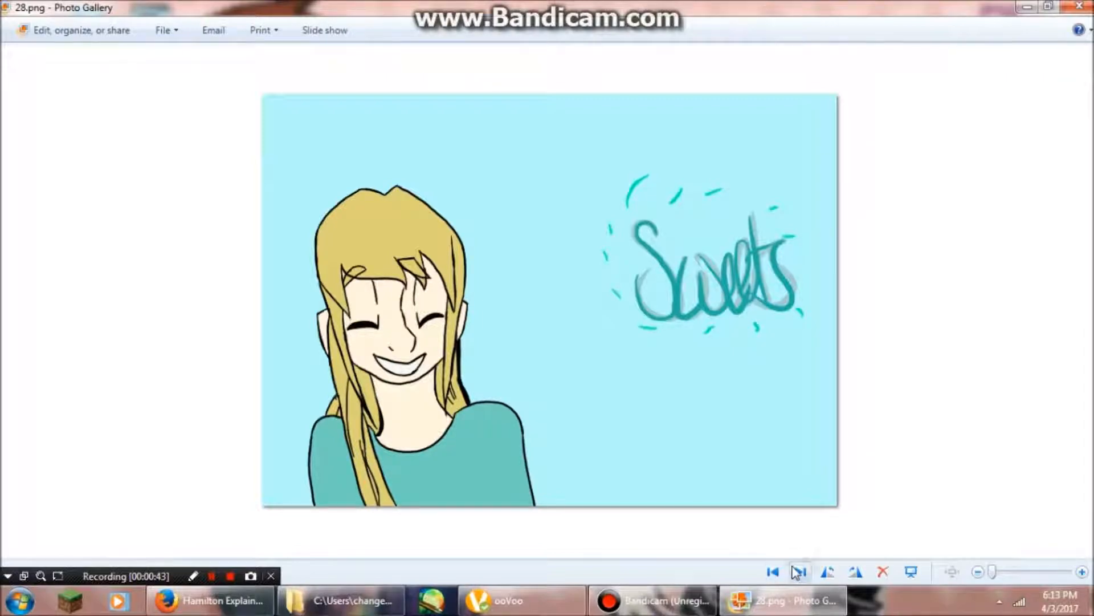
{"action": "left_click", "coordinate": [793, 572]}
{"action": "left_click", "coordinate": [775, 572]}
{"action": "scroll", "coordinate": [764, 249], "scroll_direction": "up", "scroll_amount": 7}
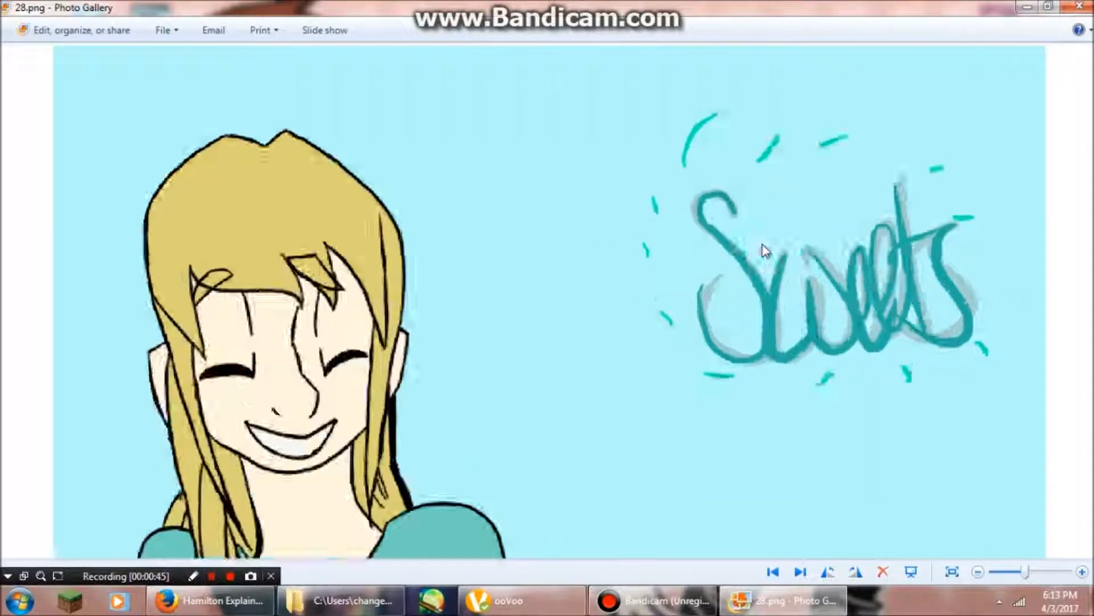
{"action": "scroll", "coordinate": [523, 219], "scroll_direction": "down", "scroll_amount": 6}
{"action": "scroll", "coordinate": [530, 204], "scroll_direction": "up", "scroll_amount": 6}
{"action": "scroll", "coordinate": [530, 204], "scroll_direction": "down", "scroll_amount": 6}
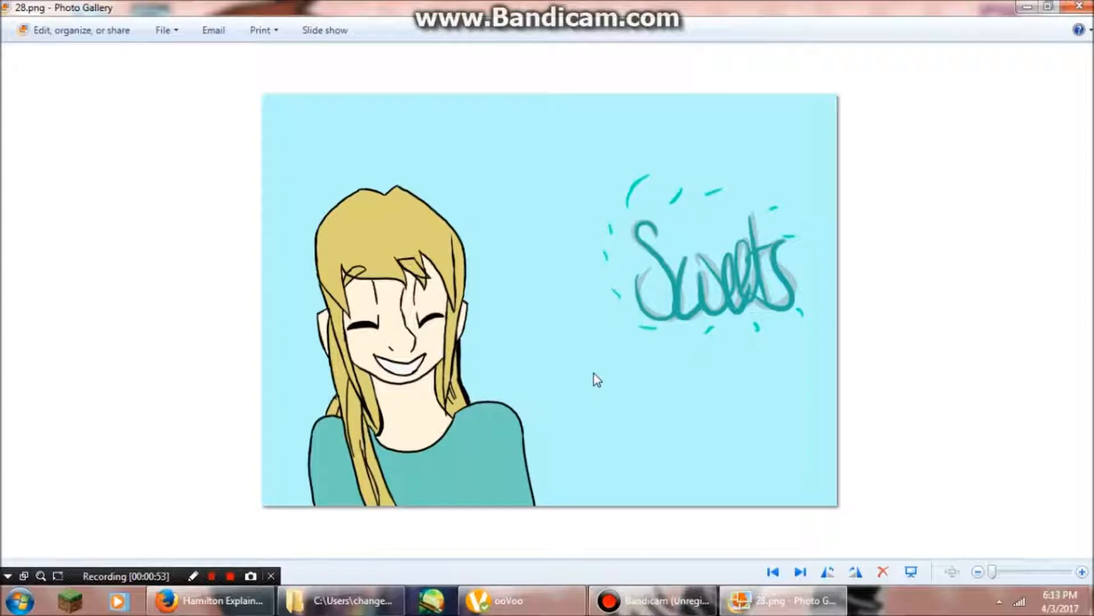
{"action": "scroll", "coordinate": [593, 374], "scroll_direction": "up", "scroll_amount": 1}
{"action": "scroll", "coordinate": [593, 373], "scroll_direction": "down", "scroll_amount": 1}
{"action": "left_click", "coordinate": [1079, 6]}
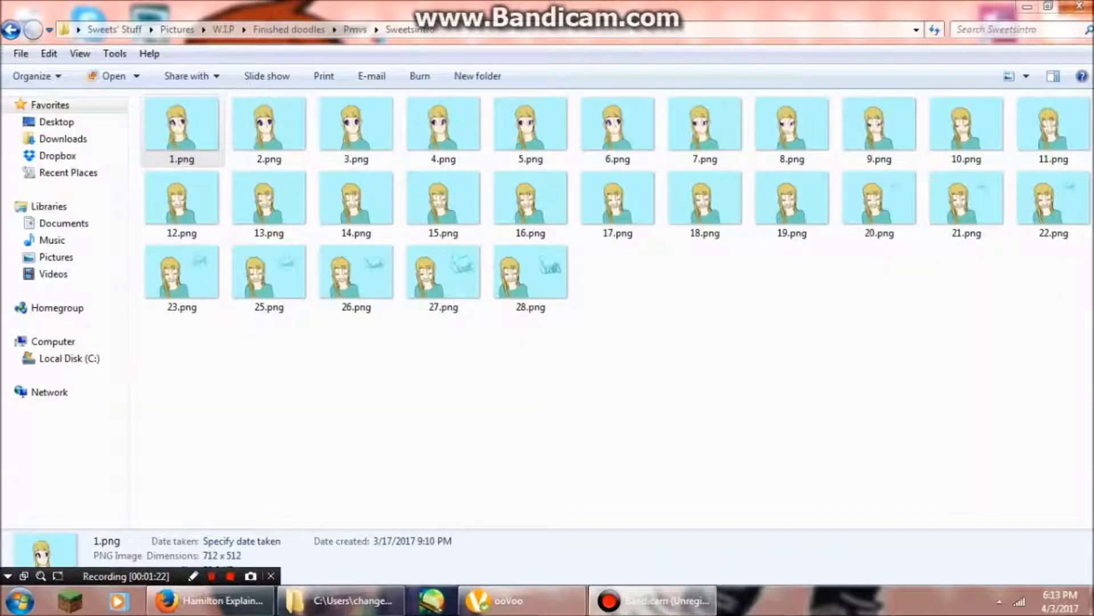
{"action": "left_click", "coordinate": [1086, 6]}
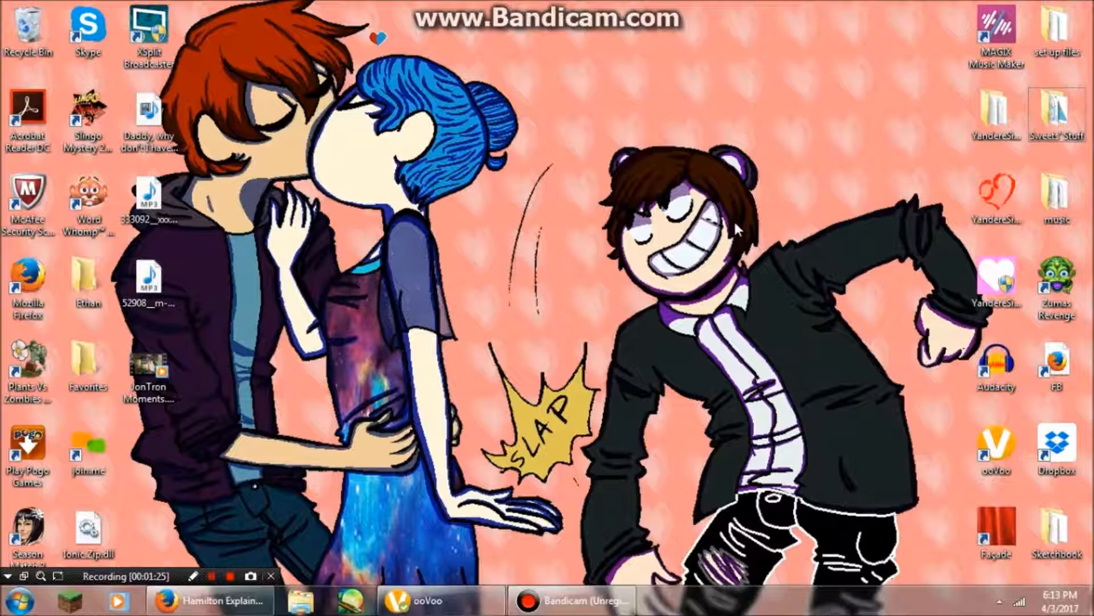